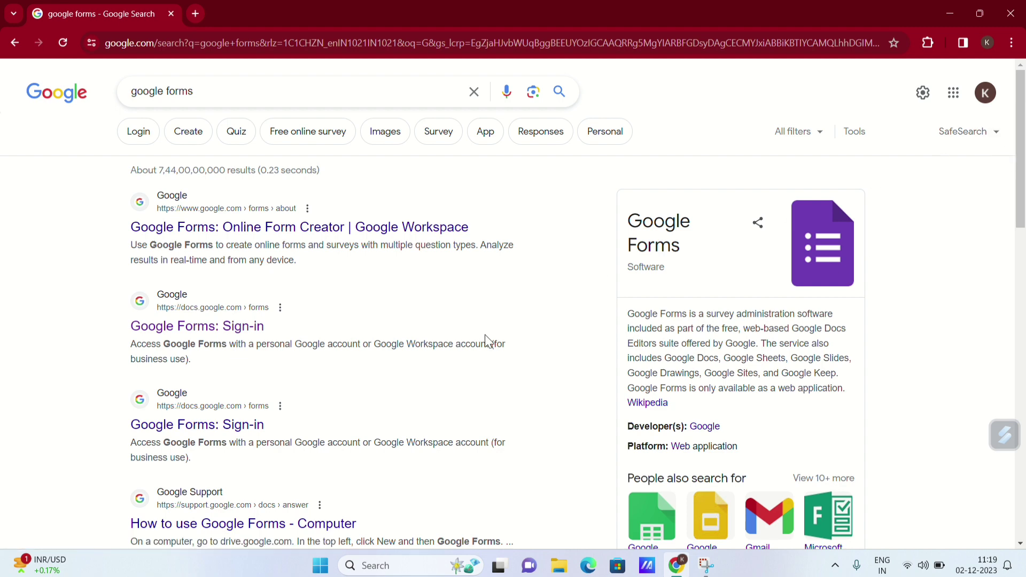
Step: Open the Google Forms sign-in page from the search results
left_click(188, 337)
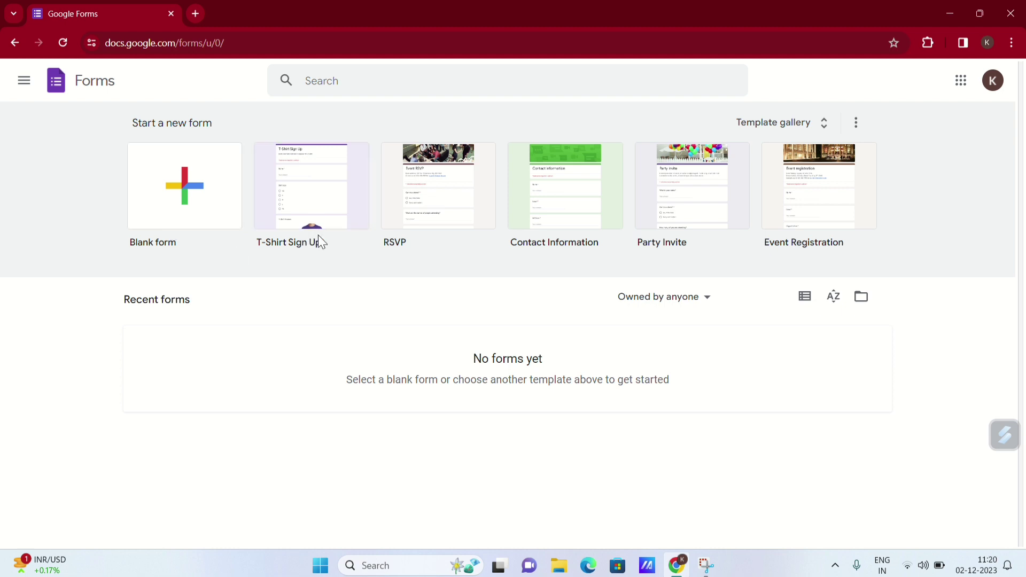
Step: Look through the questions of the T-Shirt Sign Up template and return to the Forms home page
left_click(333, 196)
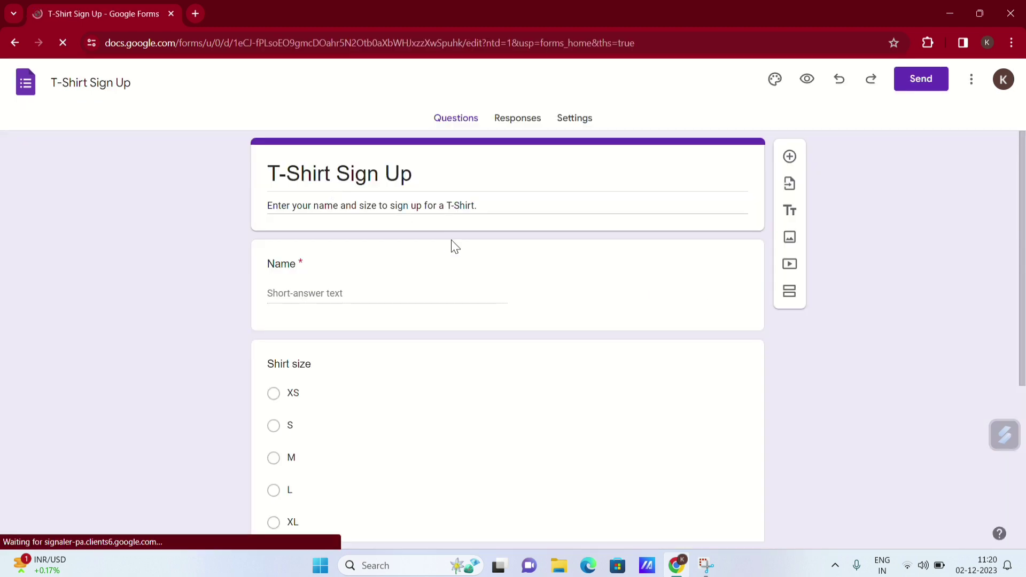
scroll(455, 246, "down", 5)
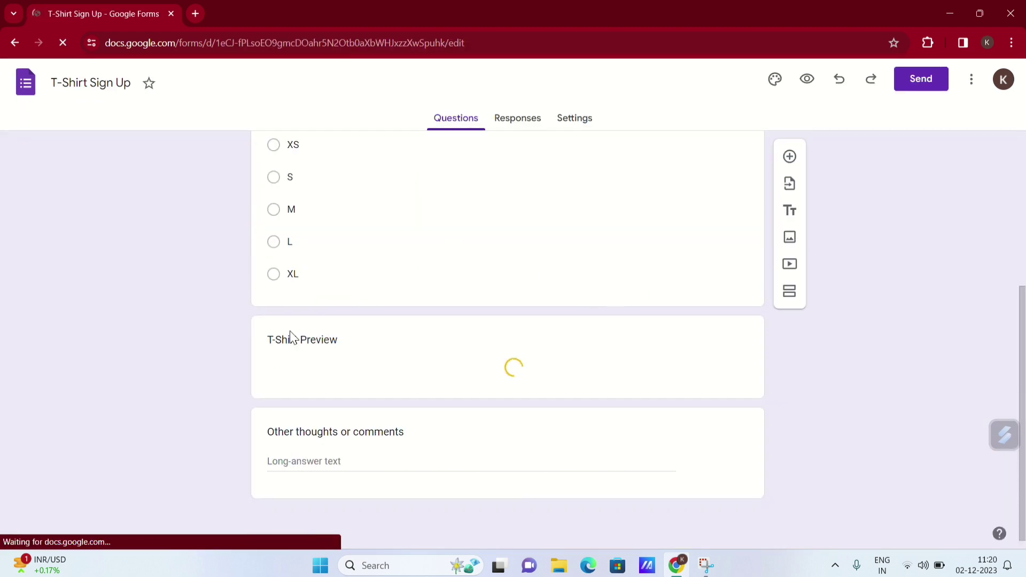
scroll(513, 381, "down", 4)
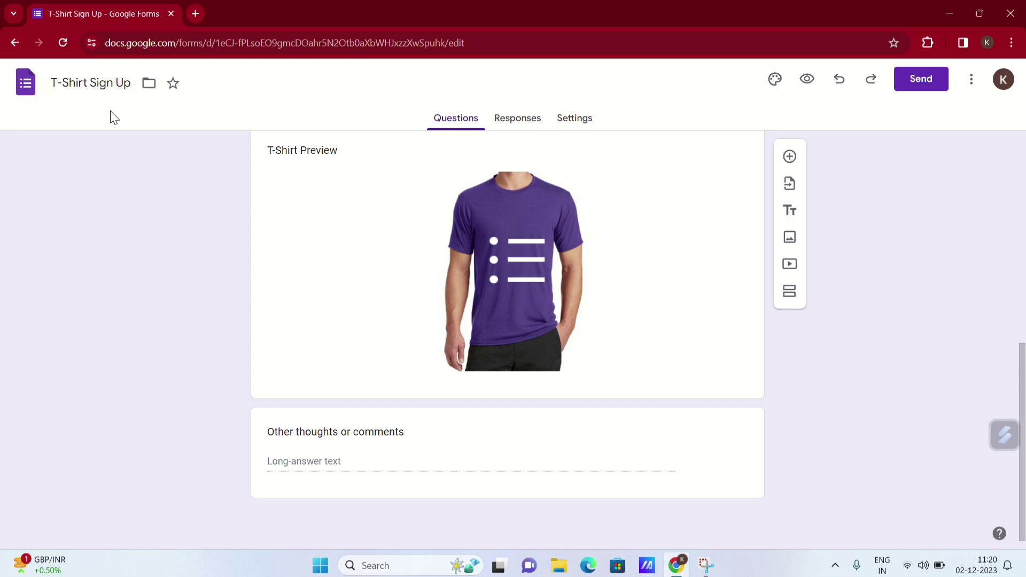
left_click(21, 44)
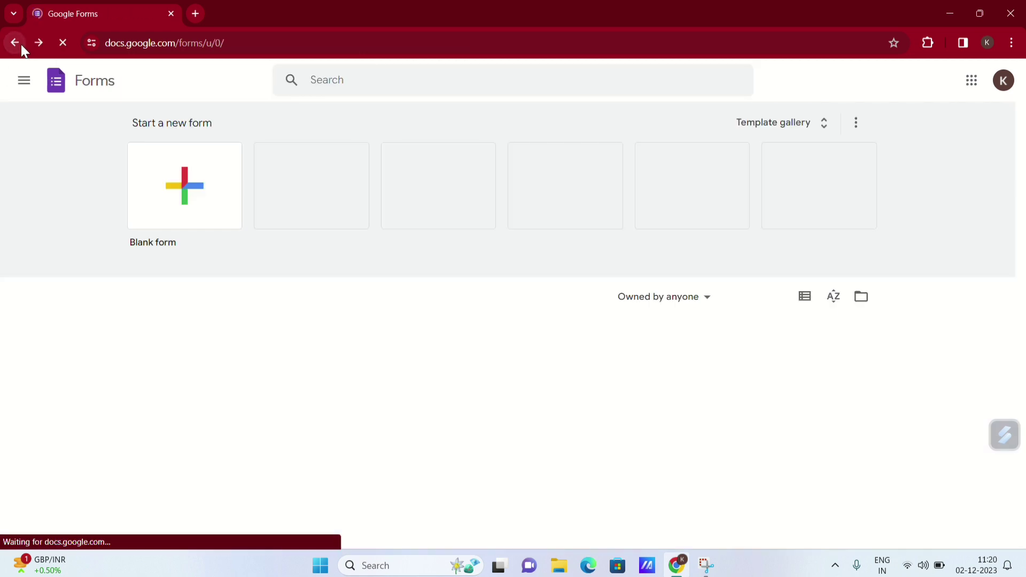
Step: Create a new blank form
left_click(212, 209)
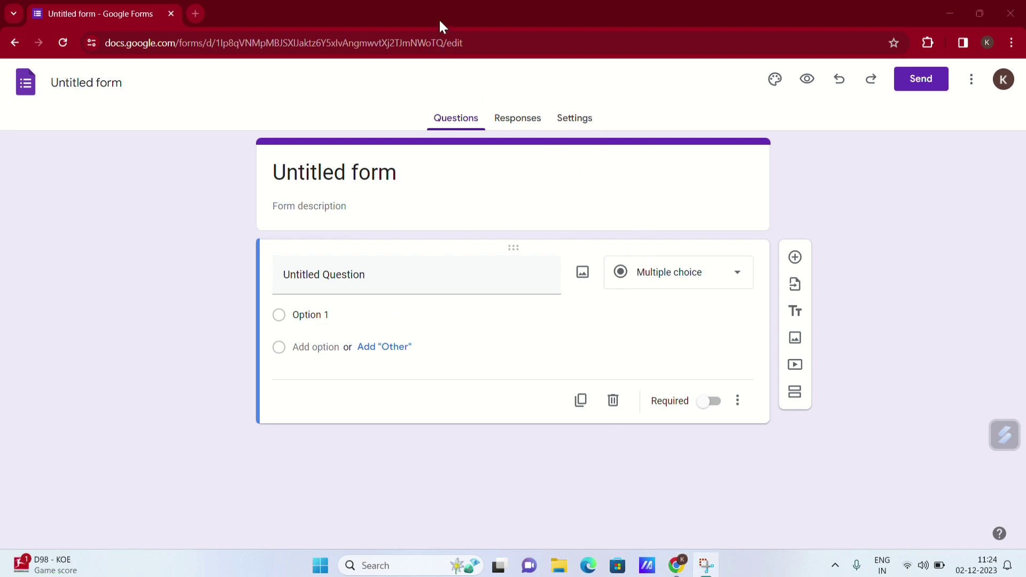
left_click(399, 177)
key("BackSpace")
key("BackSpace")
key("BackSpace")
key("BackSpace")
key("BackSpace")
key("BackSpace")
key("BackSpace")
key("BackSpace")
key("BackSpace")
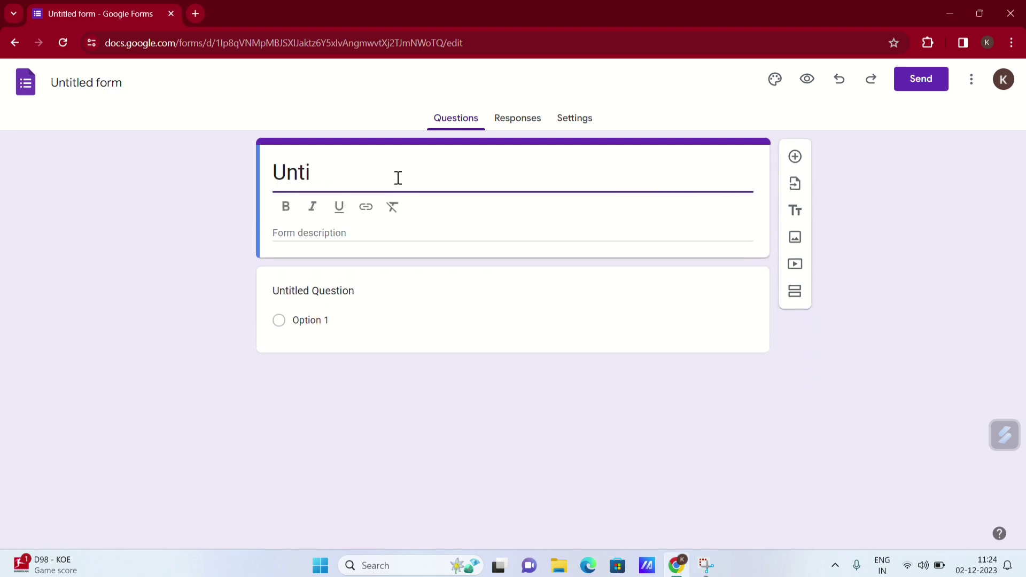
key("BackSpace")
key("BackSpace")
key("BackSpace")
key("BackSpace")
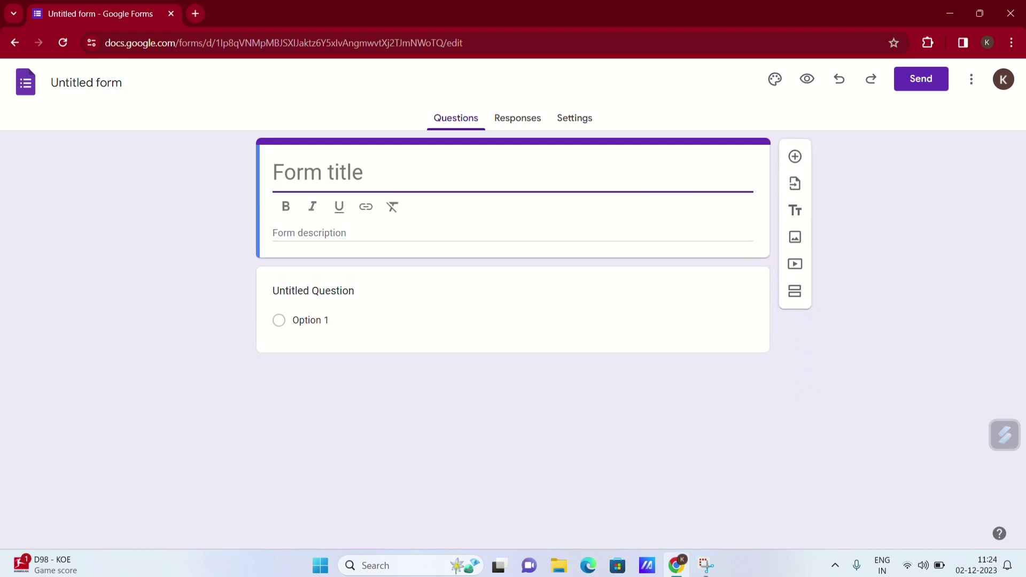
key("ctrl+z")
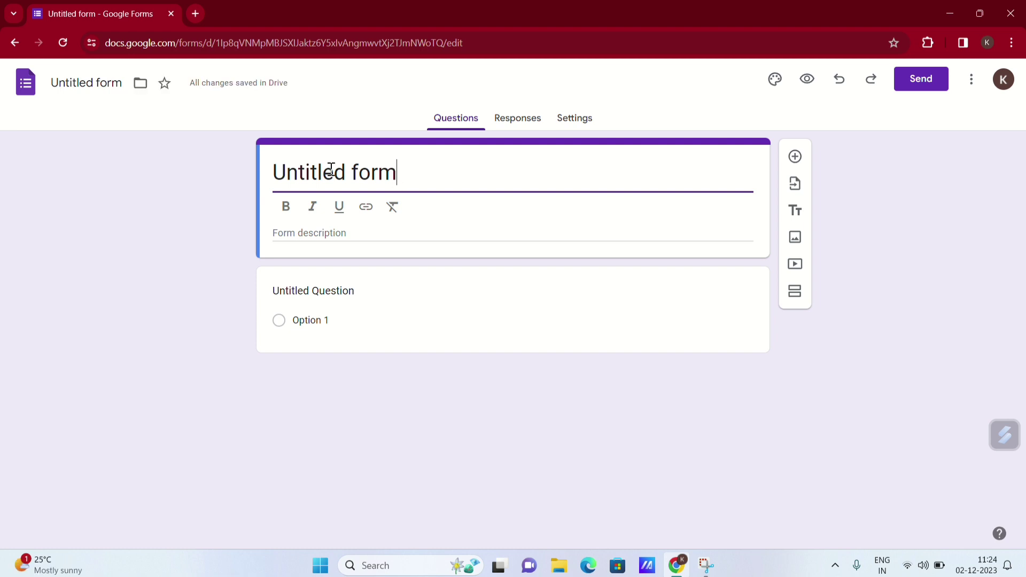
key("BackSpace")
key("BackSpace")
key("BackSpace")
key("BackSpace")
key("BackSpace")
key("BackSpace")
key("BackSpace")
key("BackSpace")
key("BackSpace")
key("BackSpace")
key("BackSpace")
key("BackSpace")
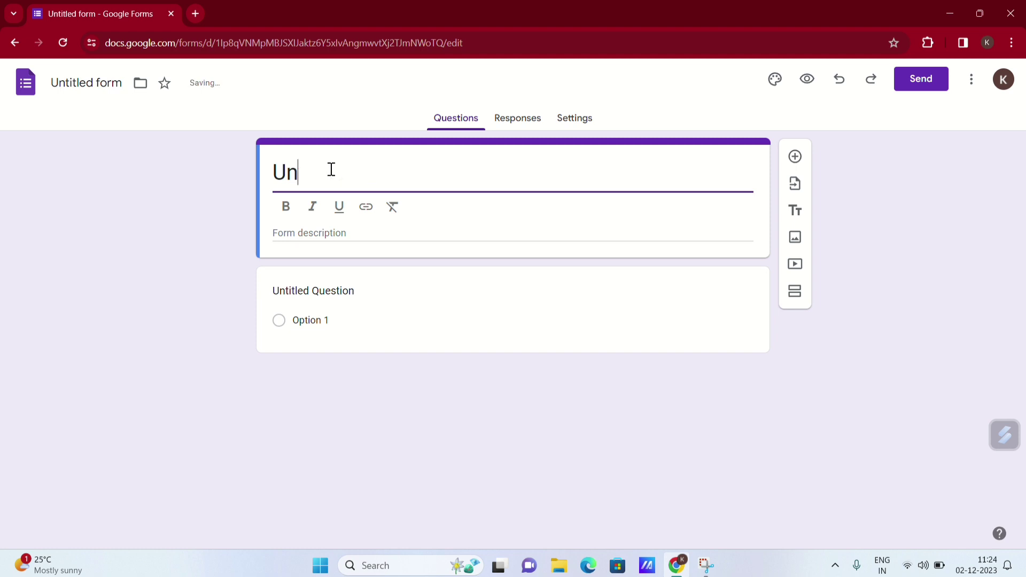
key("BackSpace")
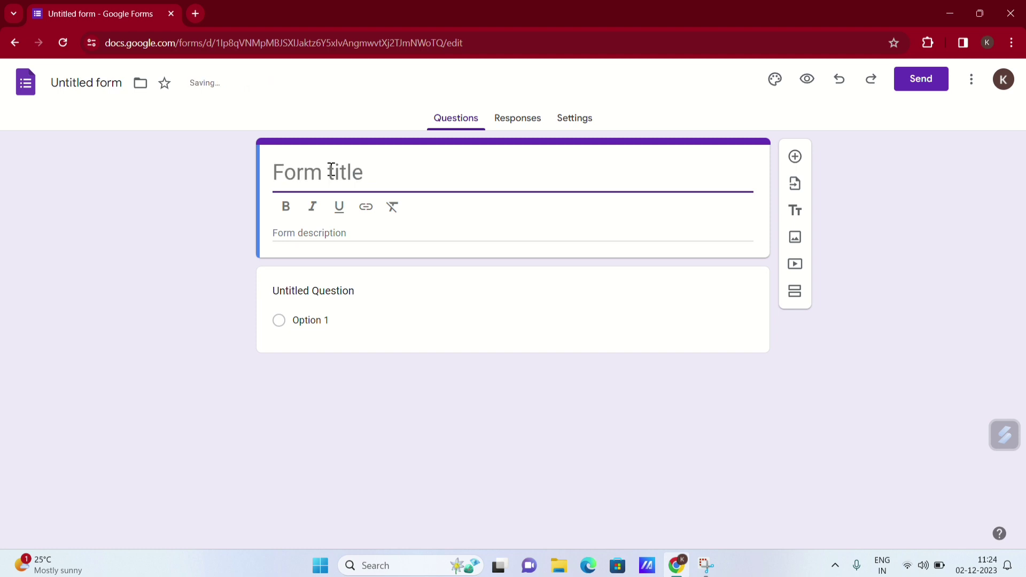
key("ctrl+z")
Step: Replace the form's title with "DIGITAL EARNING"
key("BackSpace")
key("BackSpace")
key("BackSpace")
key("BackSpace")
key("BackSpace")
key("BackSpace")
key("BackSpace")
key("BackSpace")
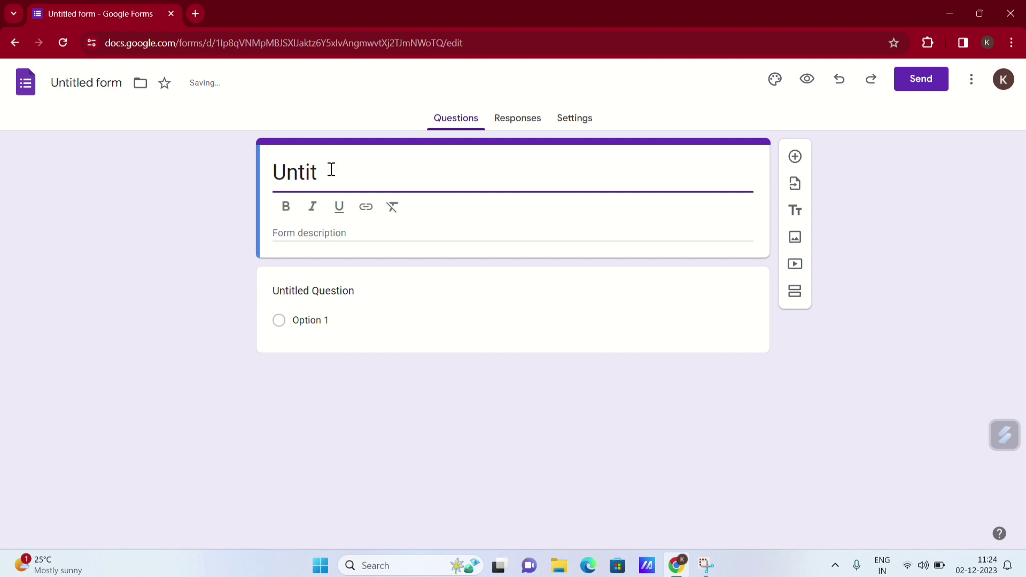
key("BackSpace")
key("BackSpace")
key("BackSpace")
key("BackSpace")
type("DIGIT")
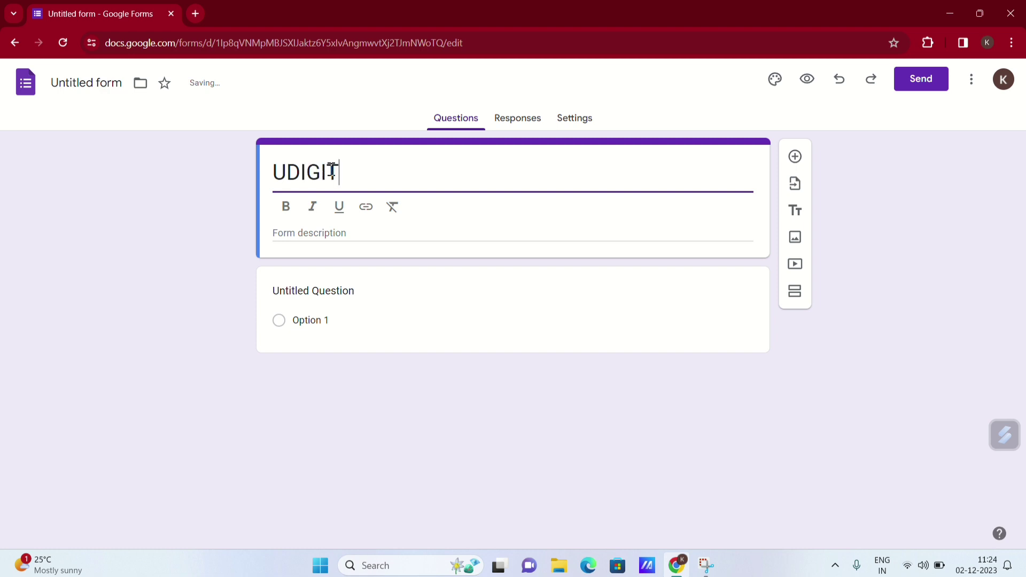
type("AL EARNING")
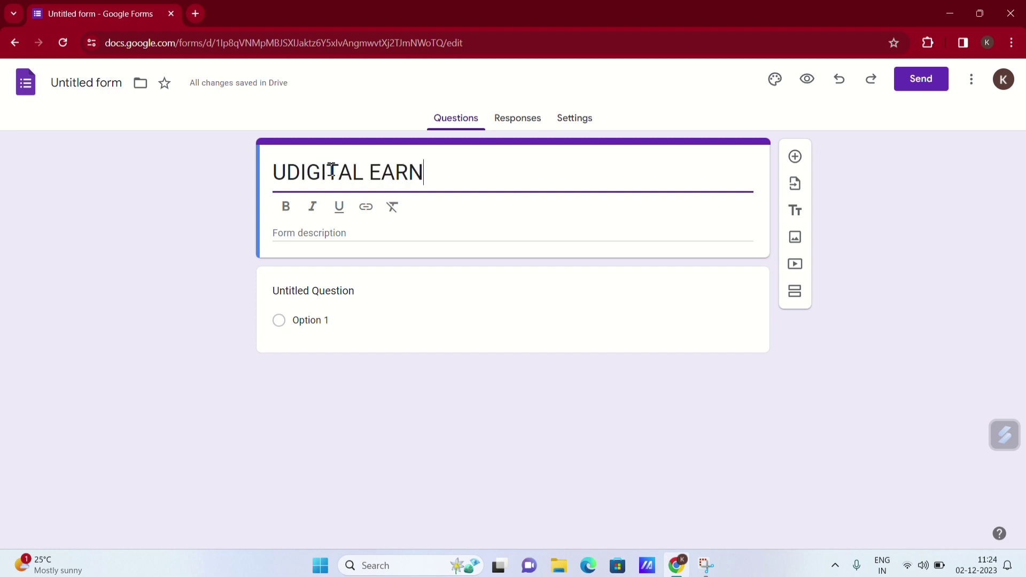
left_click(286, 170)
key("BackSpace")
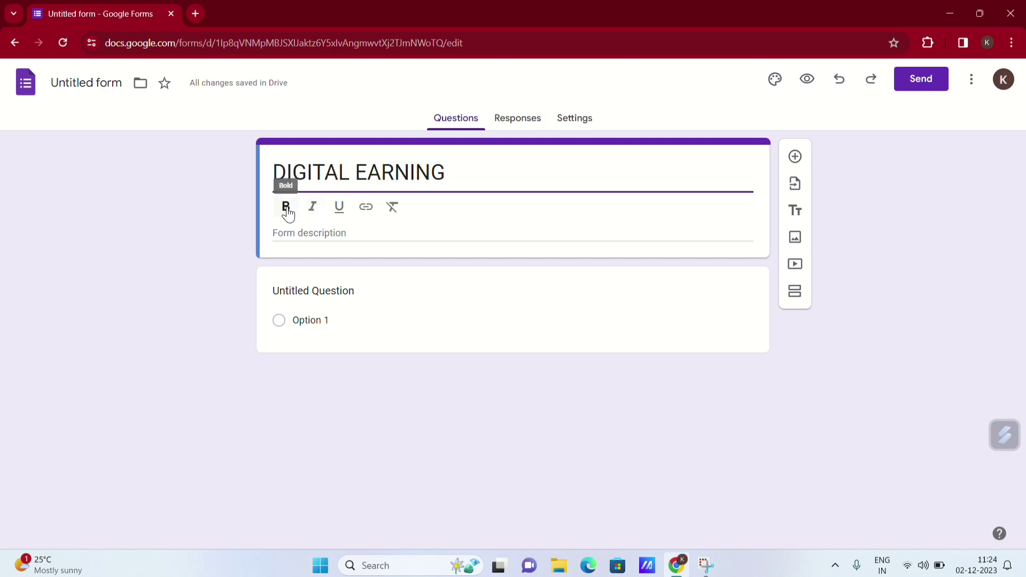
Step: Make the whole form title bold
left_click(288, 209)
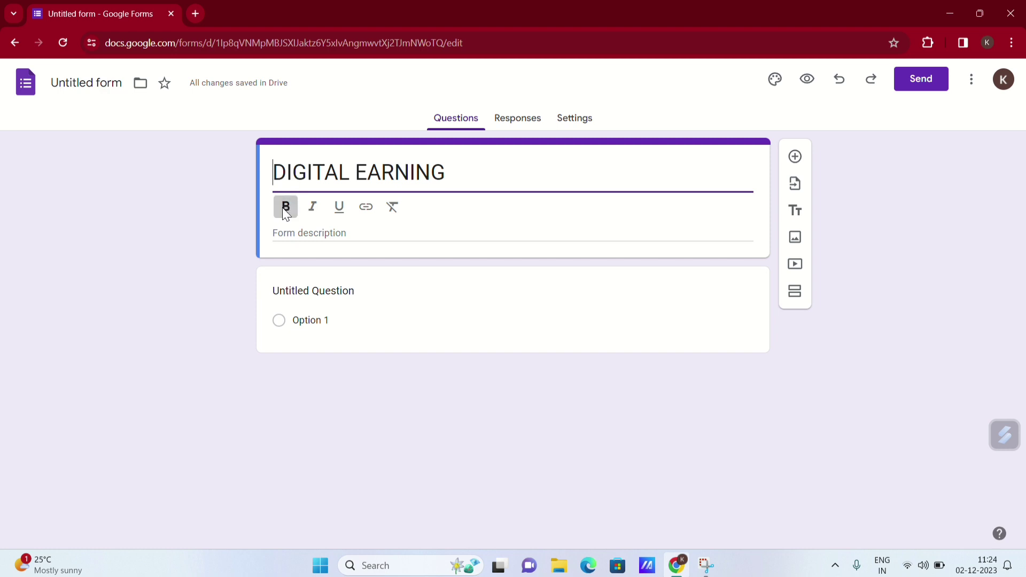
left_click_drag(274, 172, 463, 183)
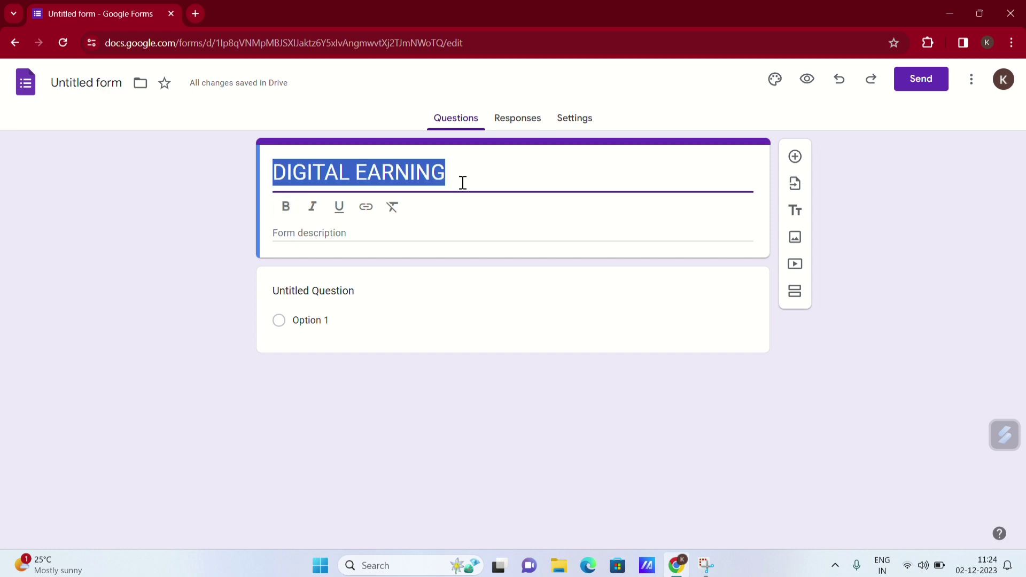
left_click(284, 207)
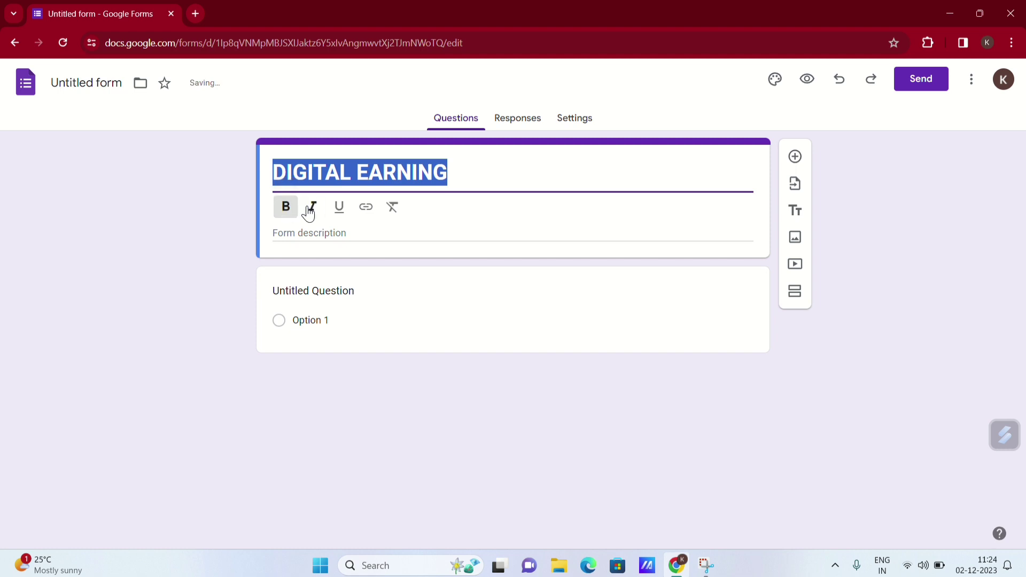
Step: Try italic and underline formatting and the link option on the form title, and remove the italics and underline again
left_click(314, 208)
left_click(339, 208)
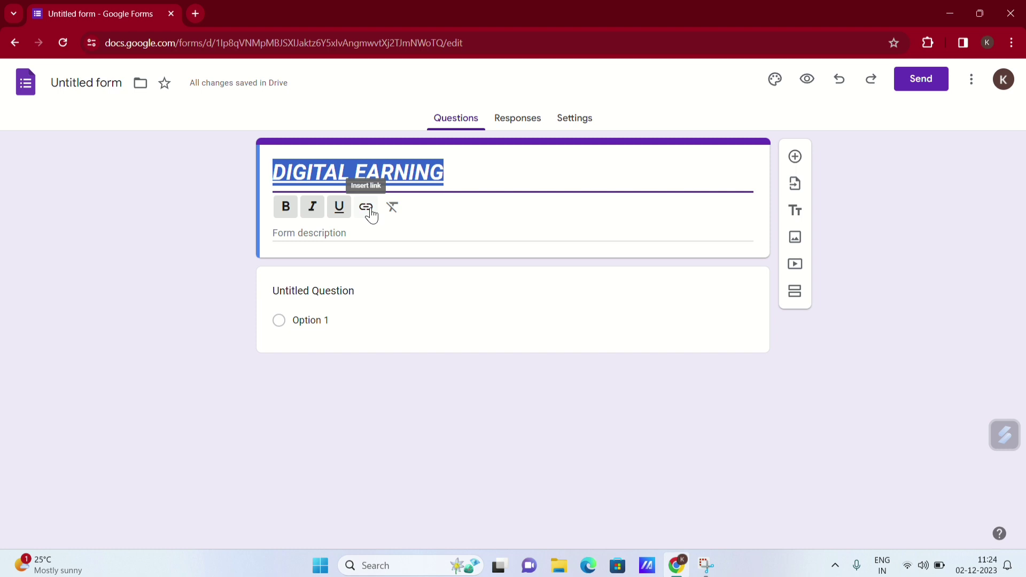
left_click(367, 209)
left_click(217, 406)
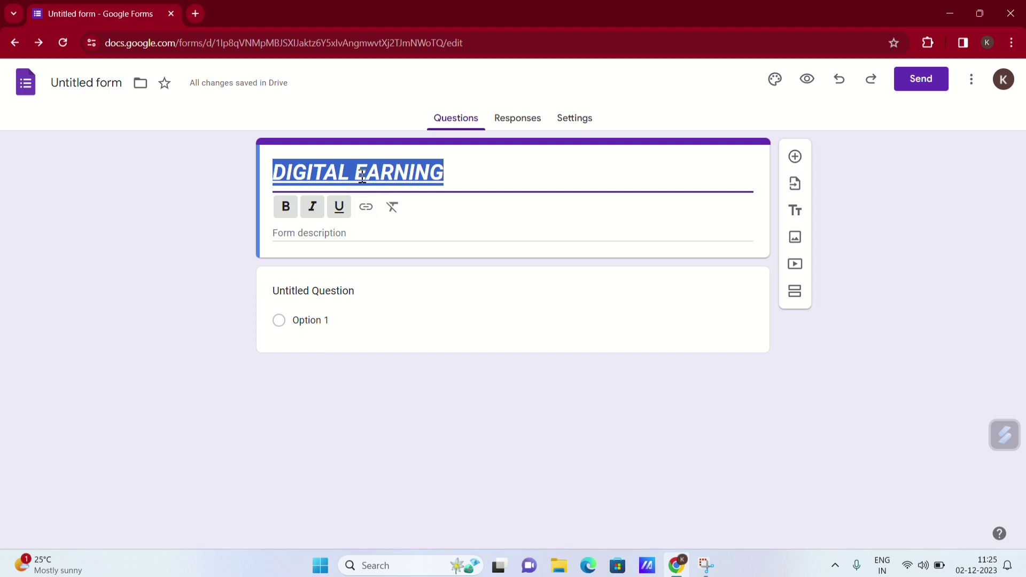
left_click(340, 208)
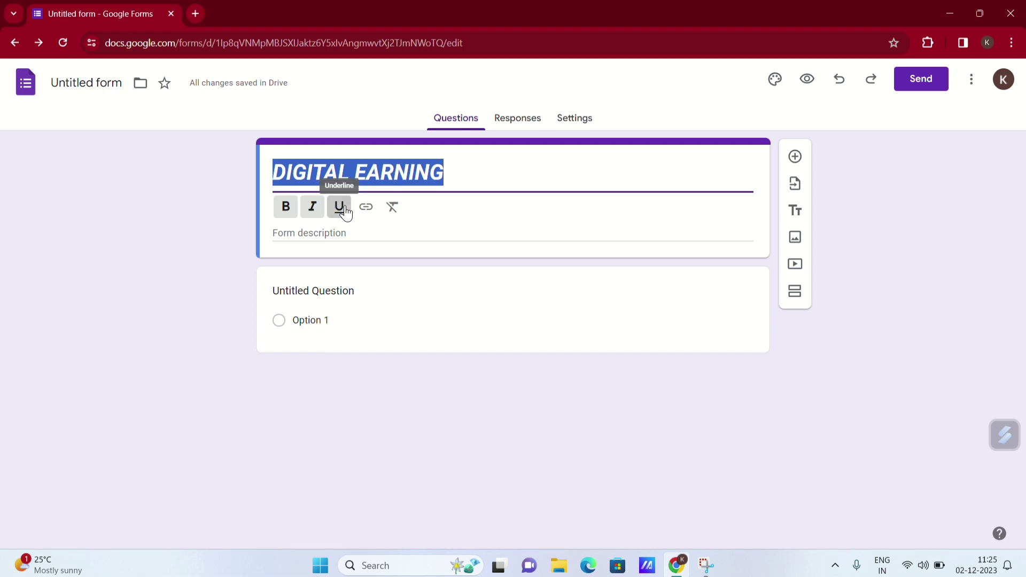
left_click(314, 209)
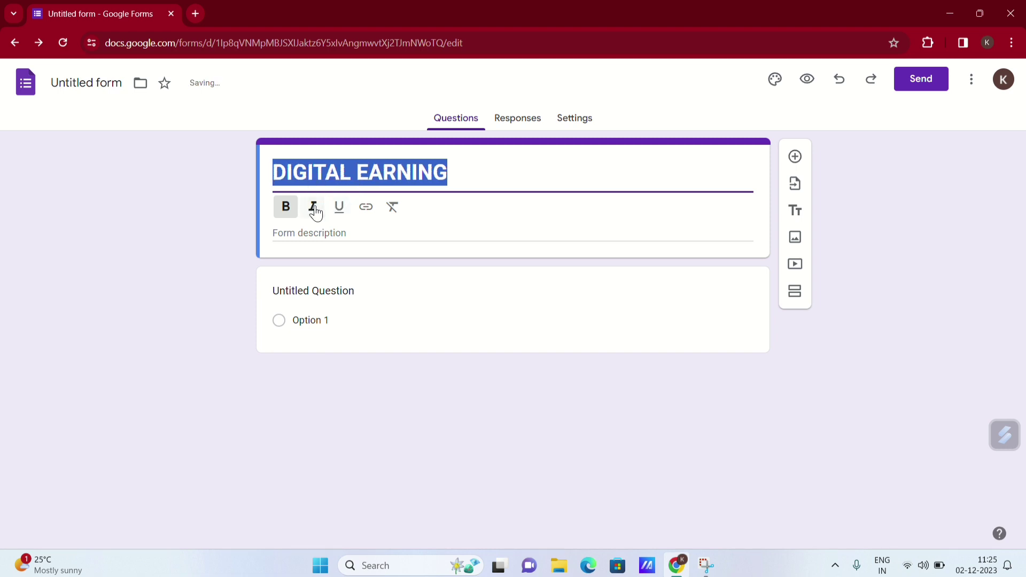
Step: Enter a bulleted list in the form description with the items "WORK FROM HOME" and "NEED 10-12 URGENT MEMBERS"
left_click(317, 232)
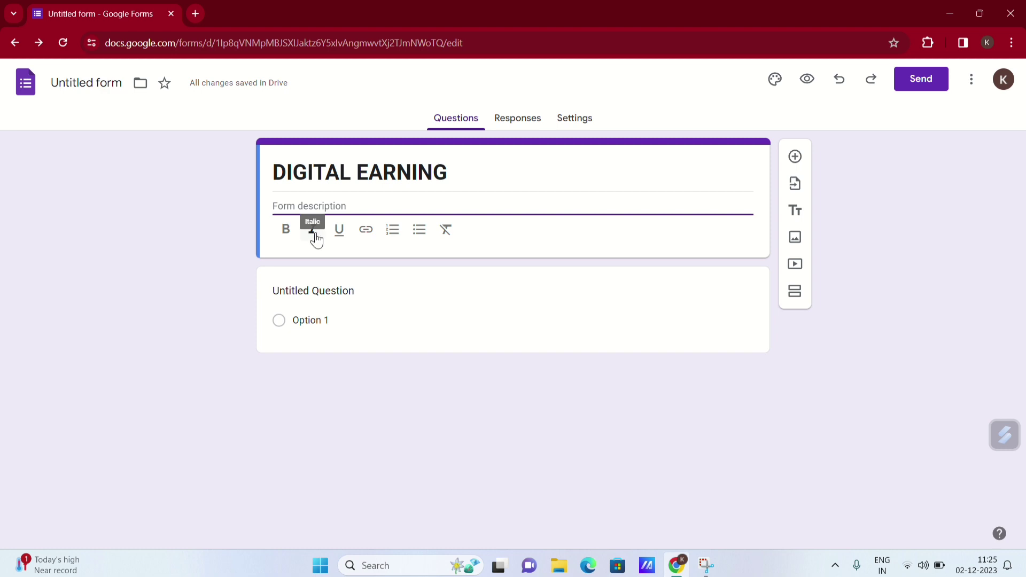
left_click(418, 229)
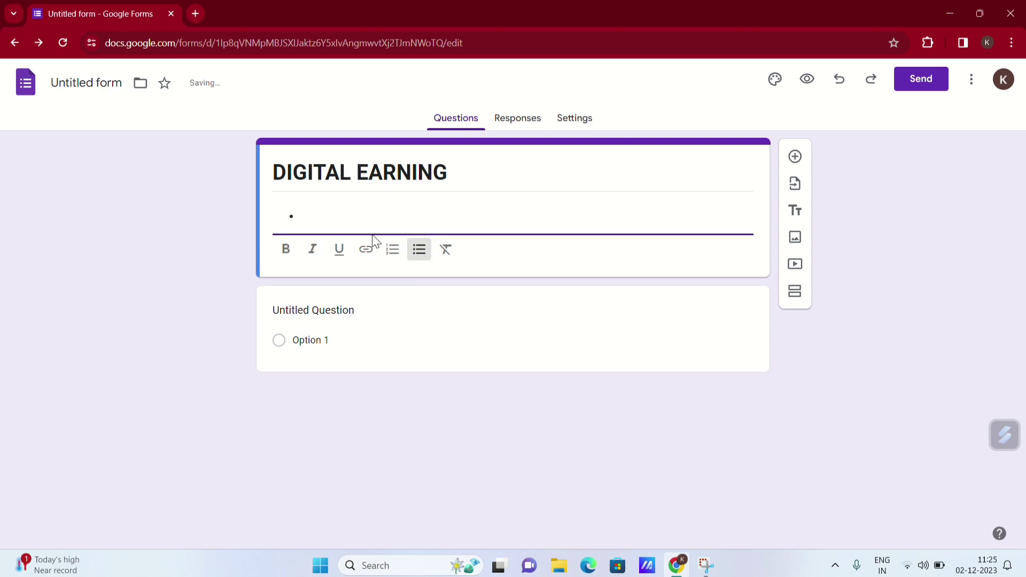
type("WOR")
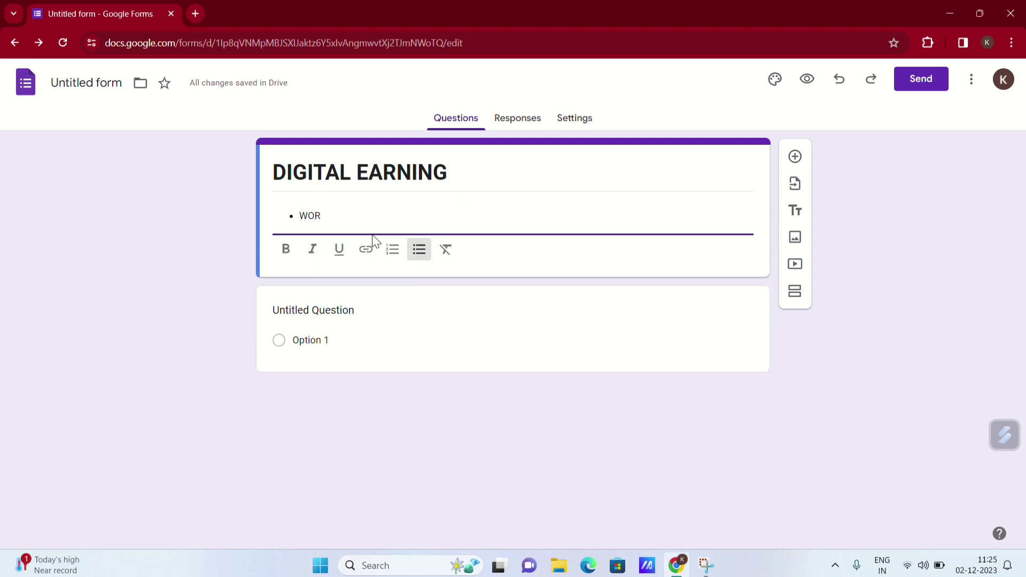
type("K FROM ")
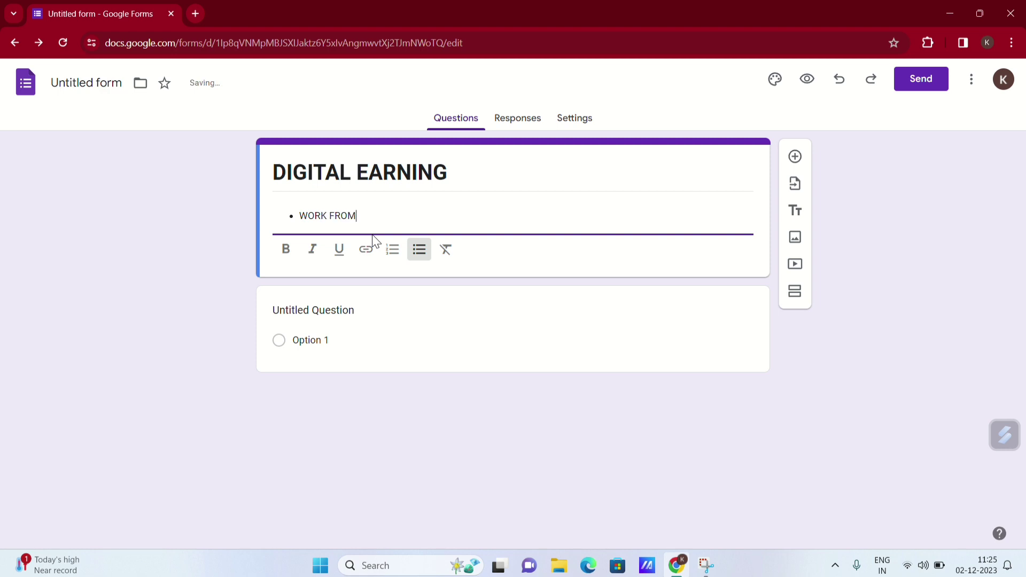
type("HOME")
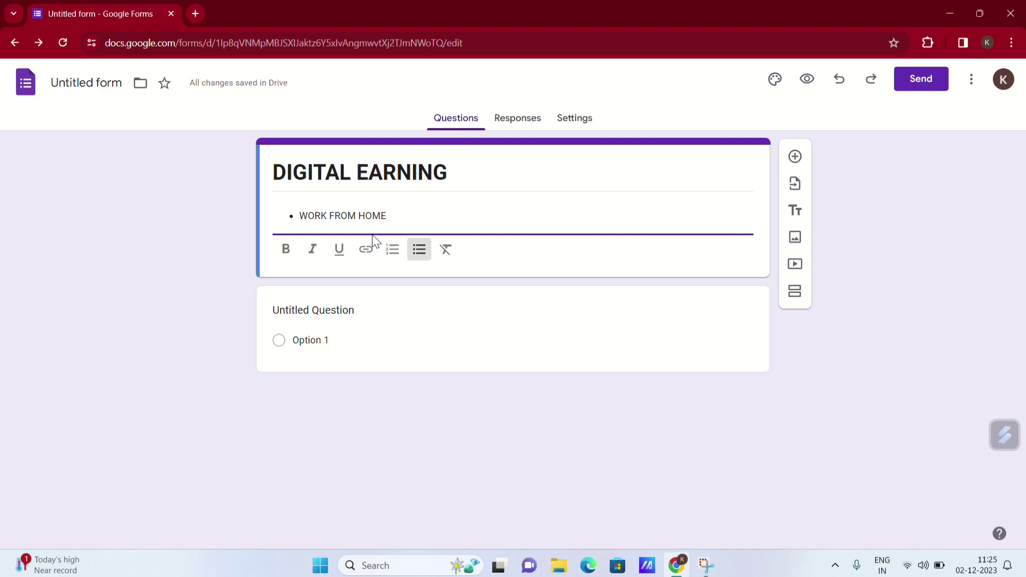
key("Return")
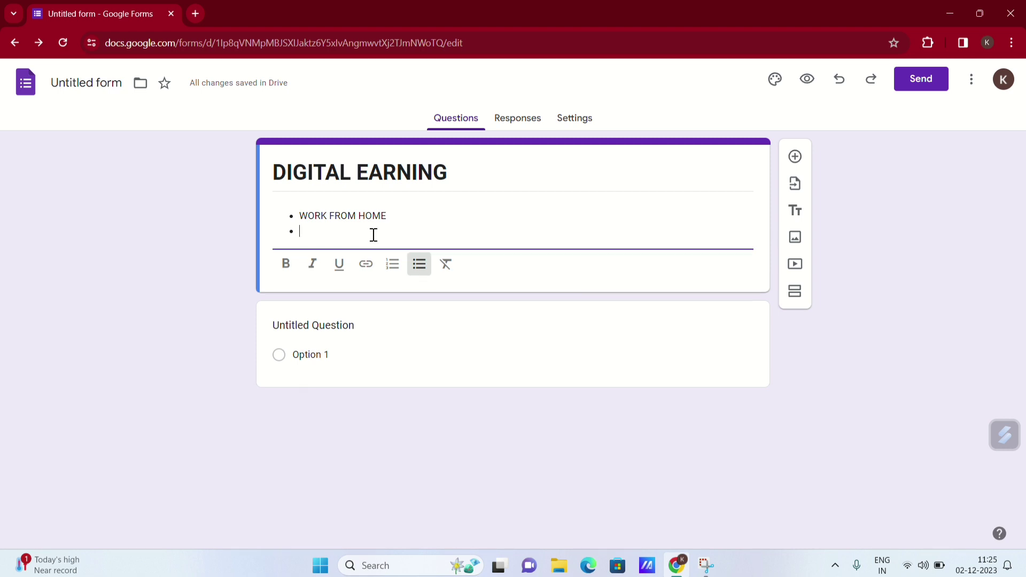
type("NE")
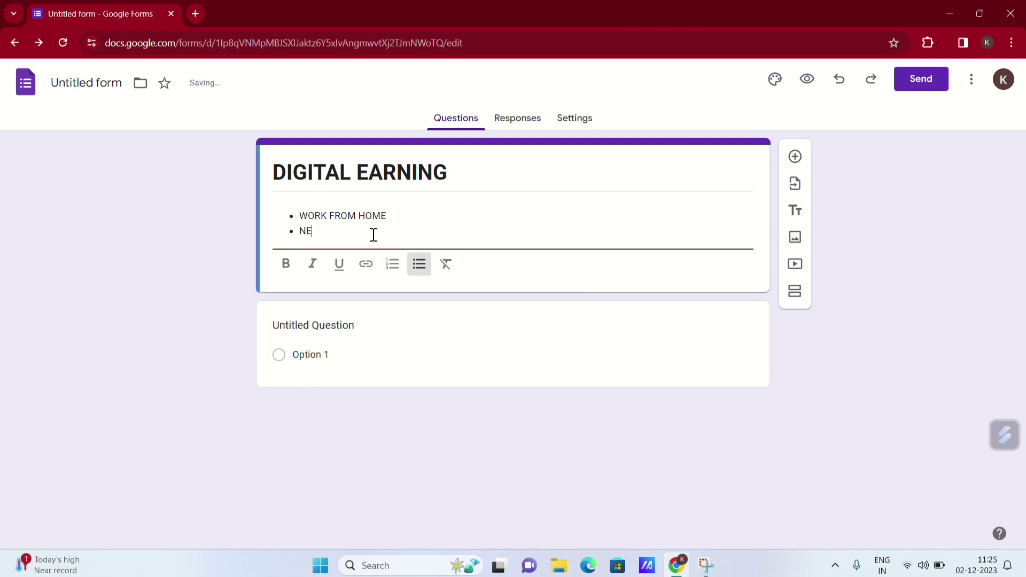
type("ED 10-12 URGE")
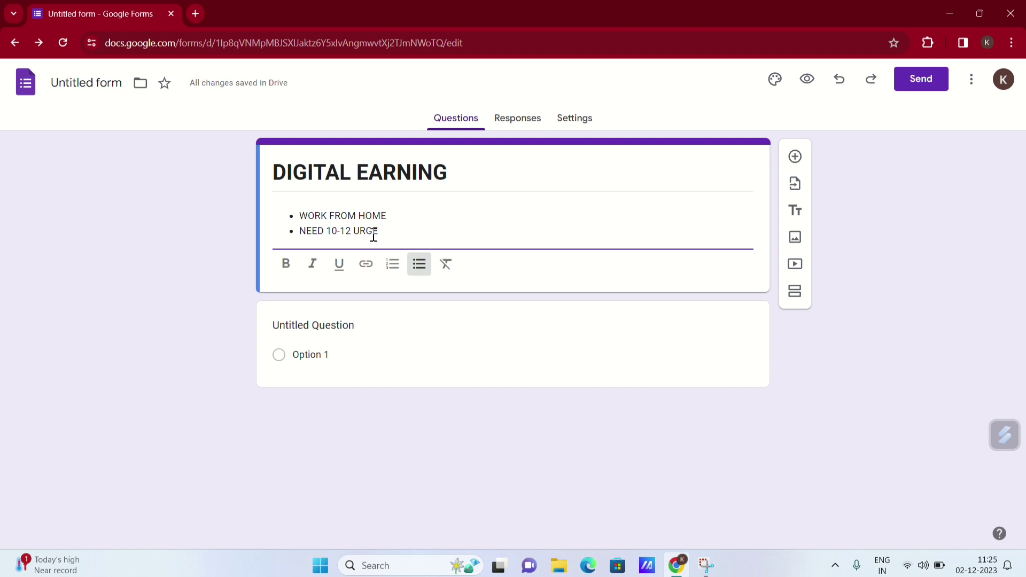
type("NT ")
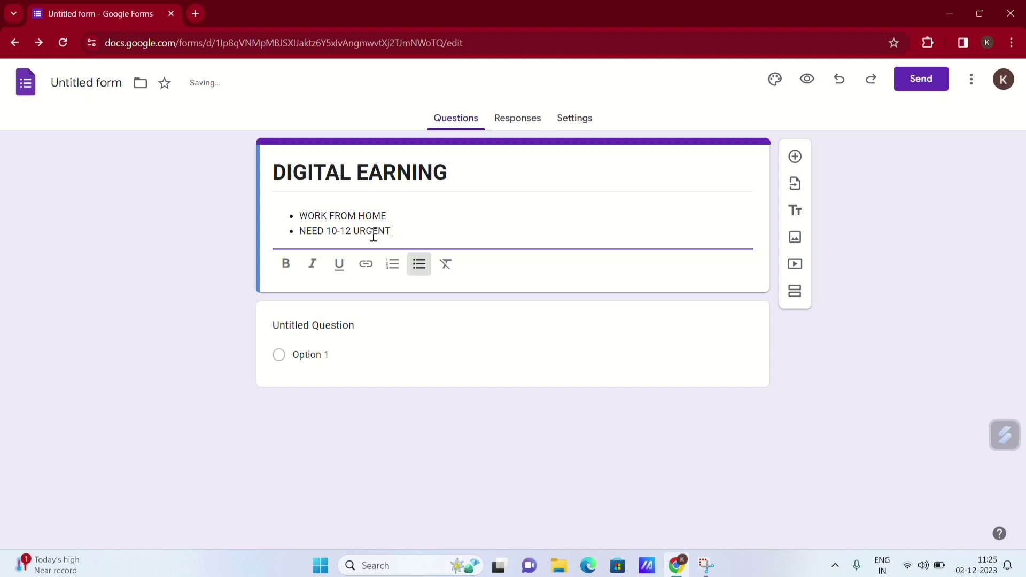
type("MEMBERS")
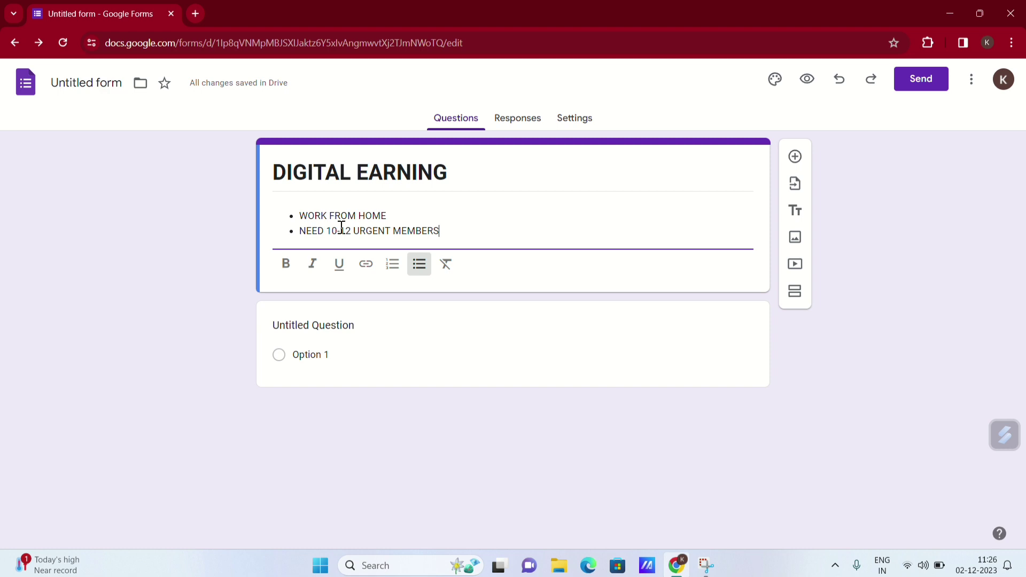
Step: Below the list, write "IF YOU WANT TO EARN MONEY FROM HOME, THEN FILL THIS FORM CORRECTLY & OUR TEAM WILL CONTACT YOU SHORTLY"
key("Return")
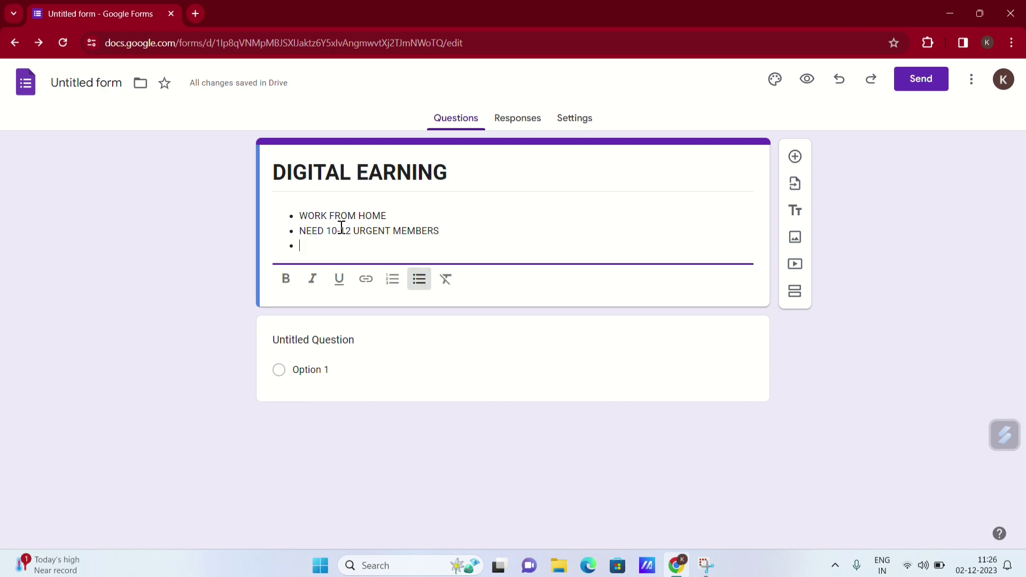
key("BackSpace")
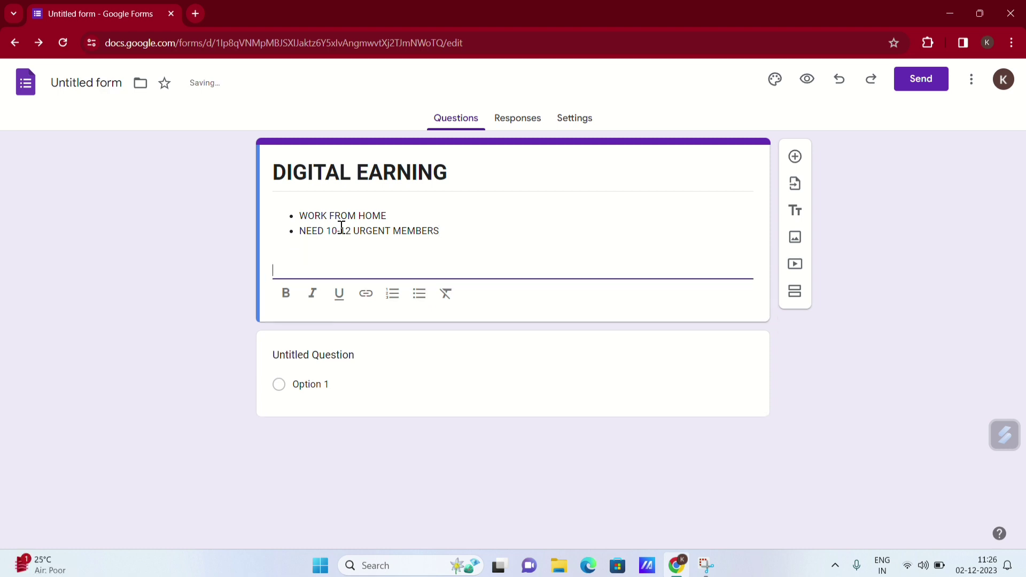
type("IF YIU")
key("BackSpace")
key("BackSpace")
type("OU WAN")
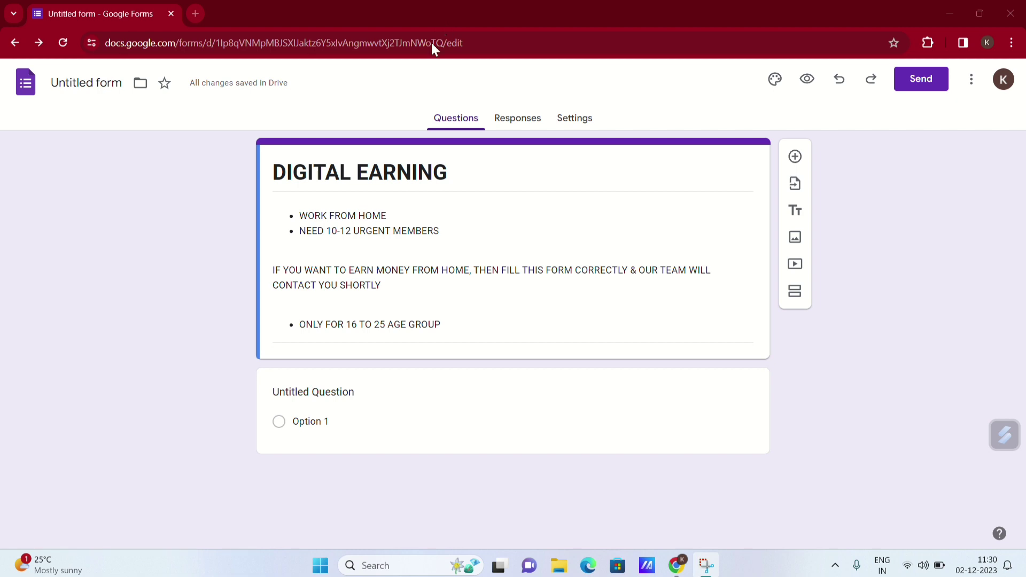
Step: Insert a thumbs-up emoji after "CONTACT YOU SHORTLY" in the form description
left_click(389, 285)
key("ctrl+a")
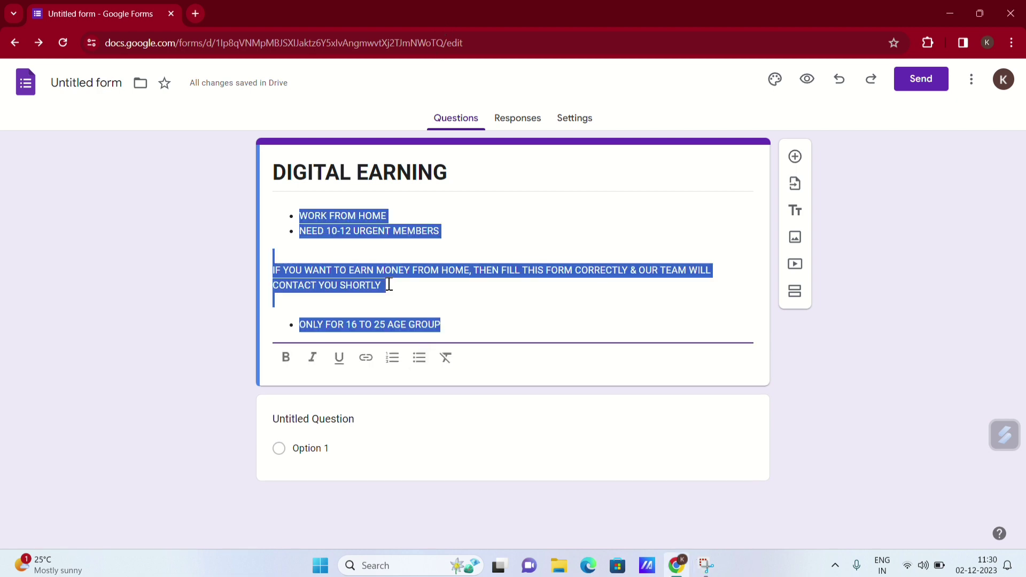
left_click(389, 285)
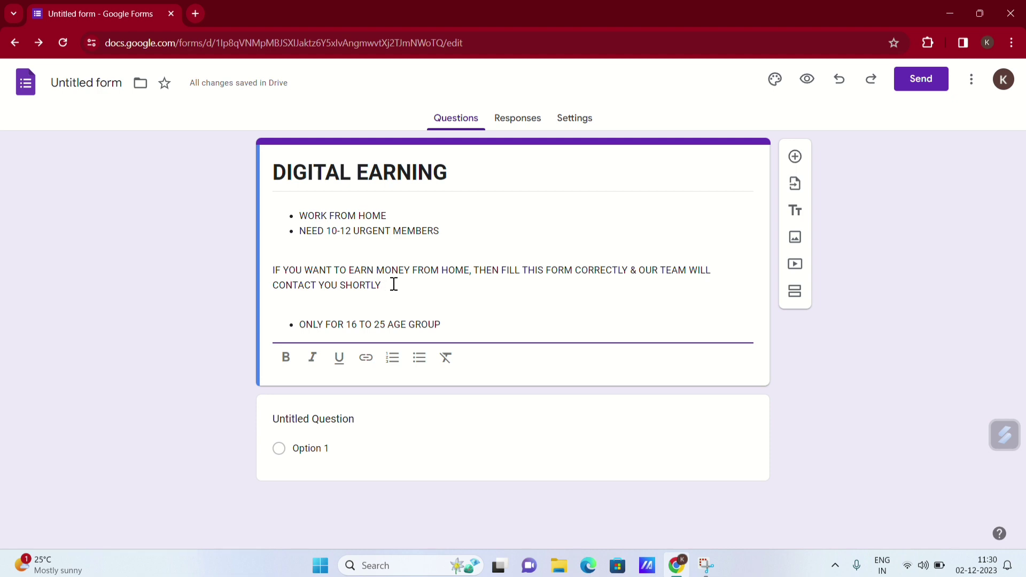
key("super+period")
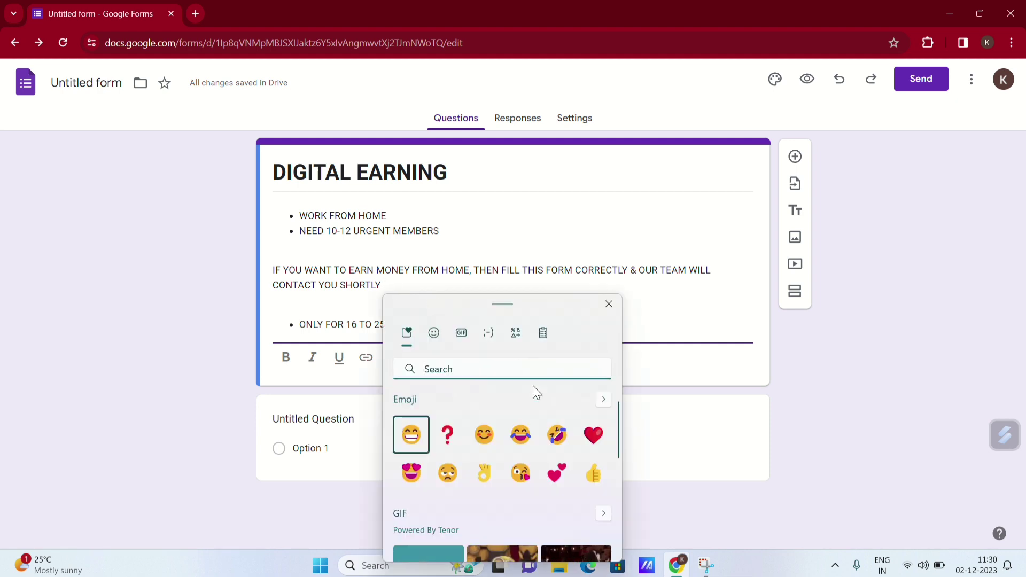
scroll(541, 435, "down", 1)
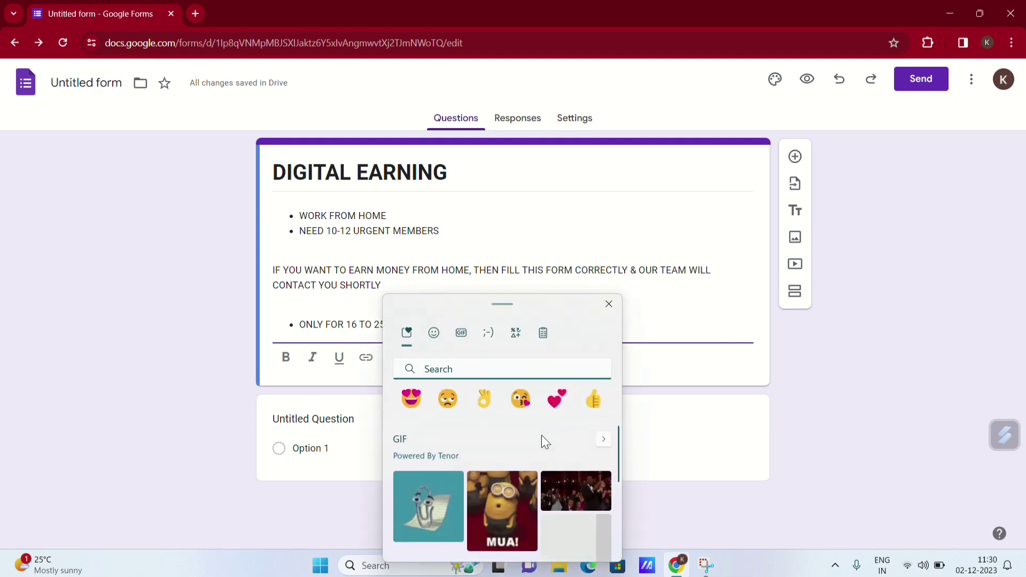
left_click(430, 331)
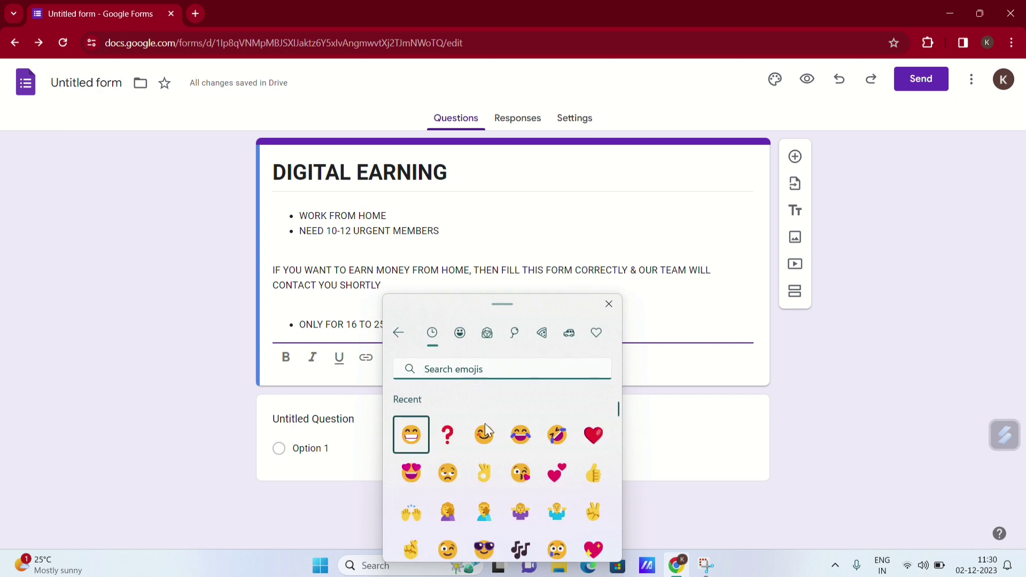
scroll(487, 447, "down", 1)
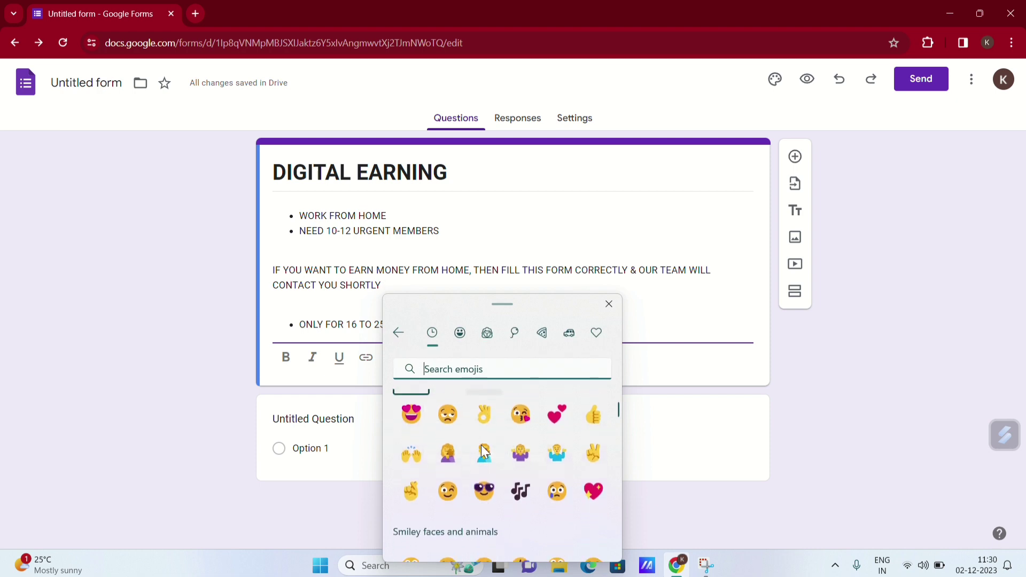
left_click(601, 412)
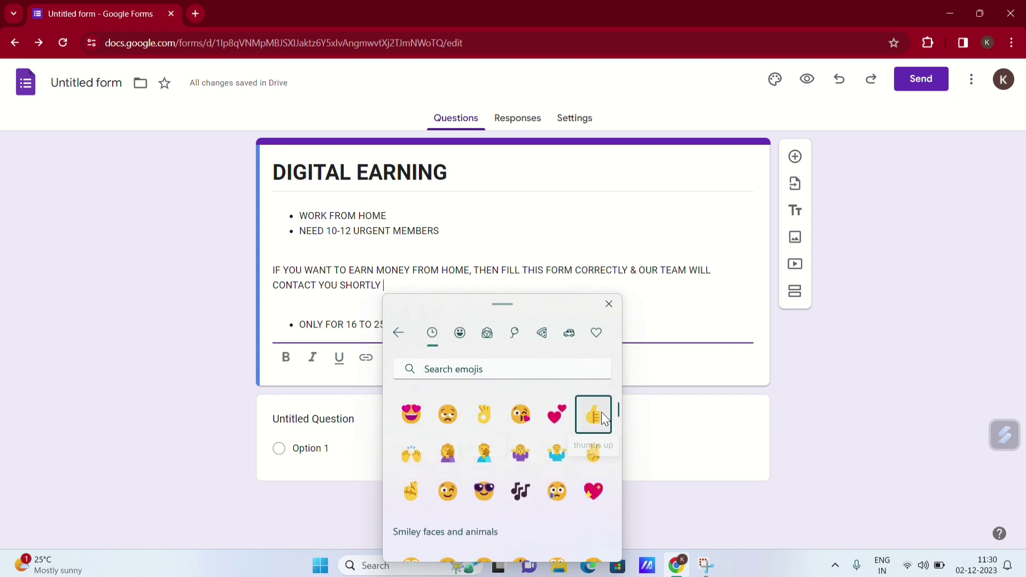
left_click(609, 303)
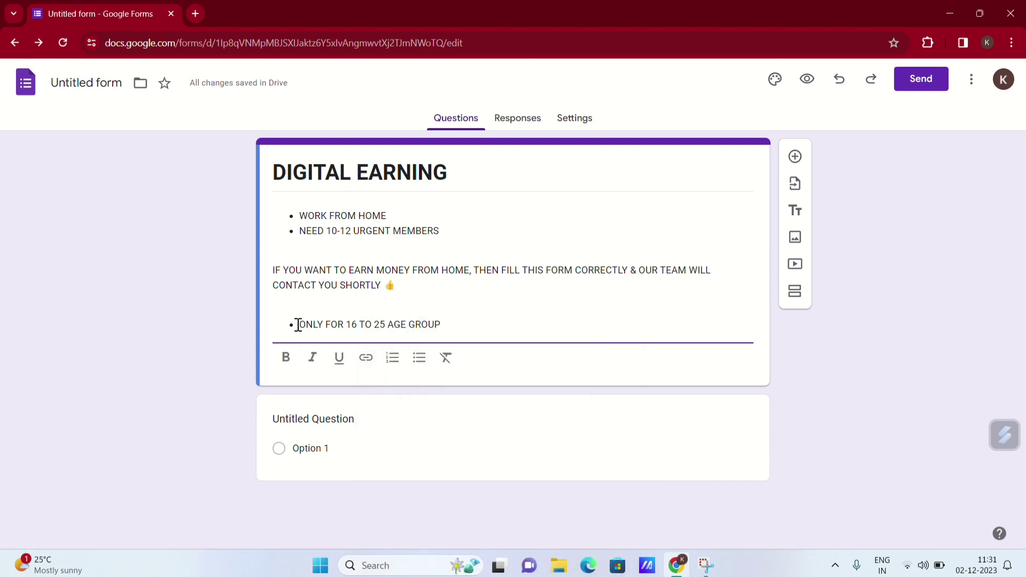
Step: Make the description bullet "ONLY FOR 16 TO 25 AGE GROUP" bold and underlined
left_click_drag(299, 325, 439, 334)
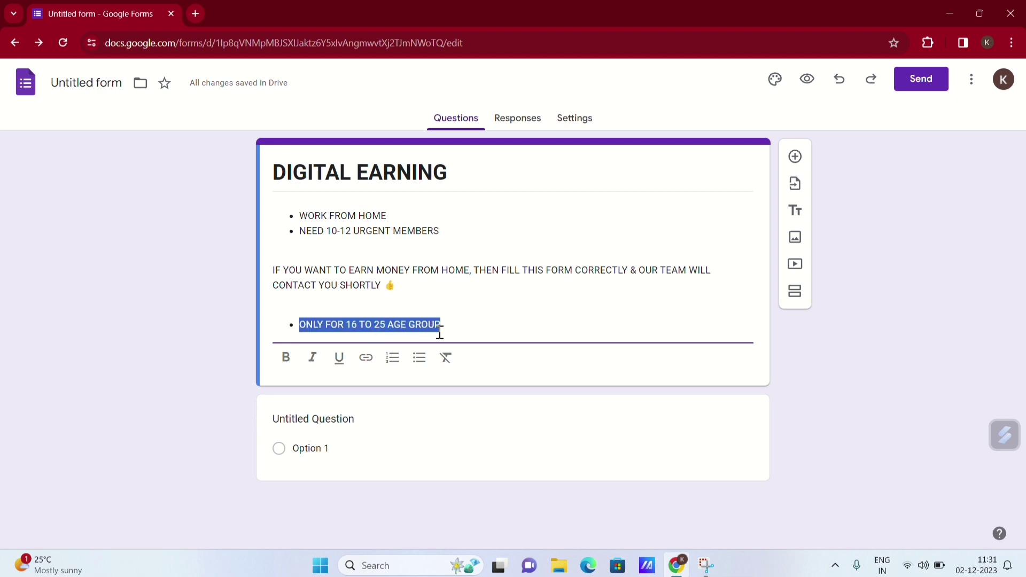
left_click(285, 370)
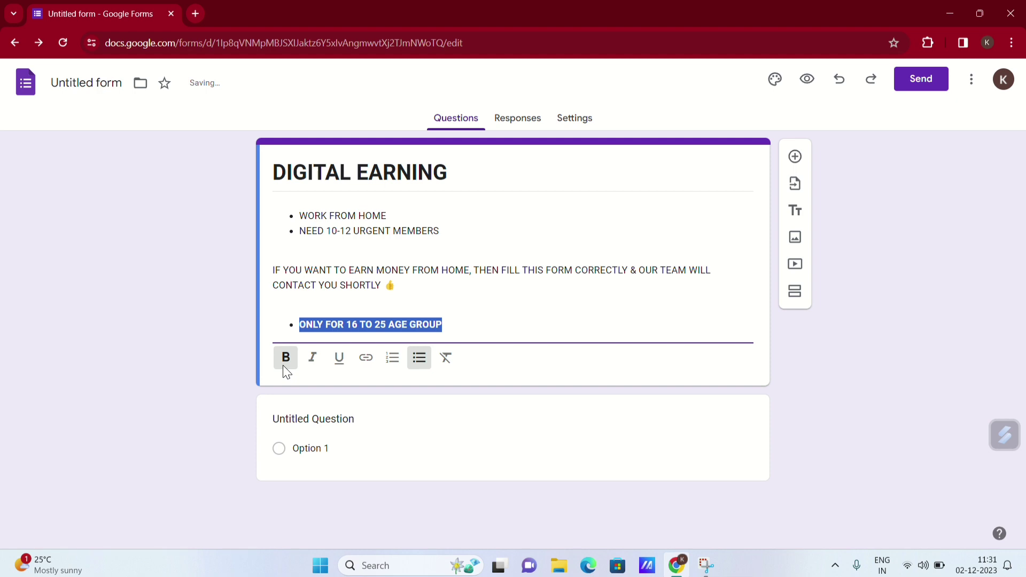
left_click(338, 360)
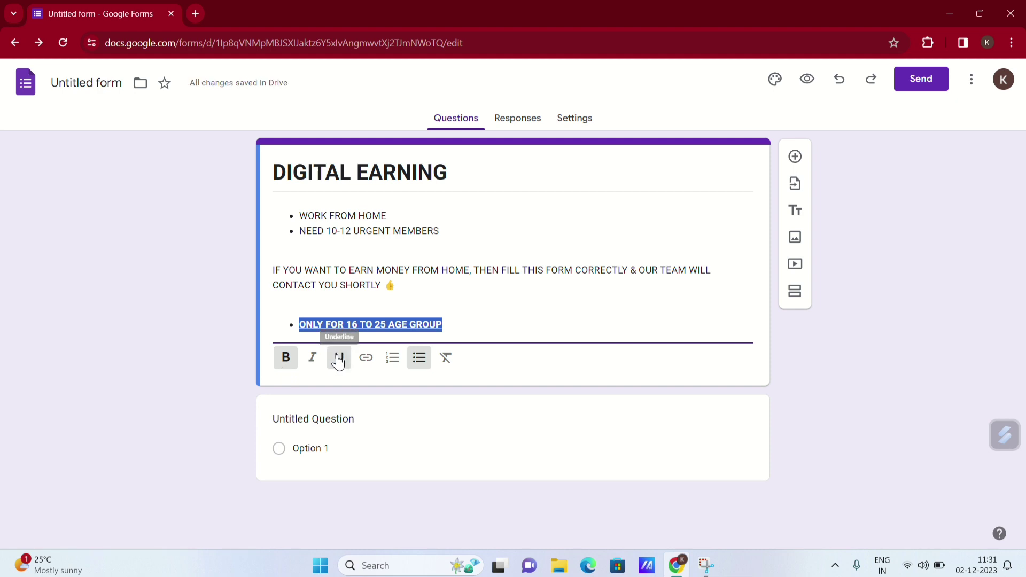
left_click(455, 317)
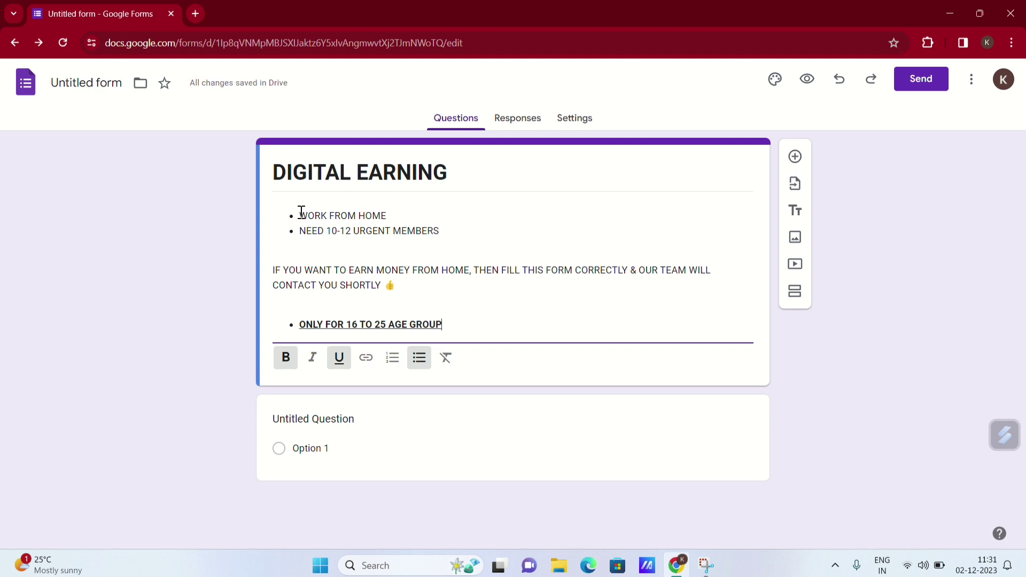
Step: Make the description bullets "WORK FROM HOME" and "NEED 10-12 URGENT MEMBERS" bold and underlined
left_click_drag(301, 213, 398, 221)
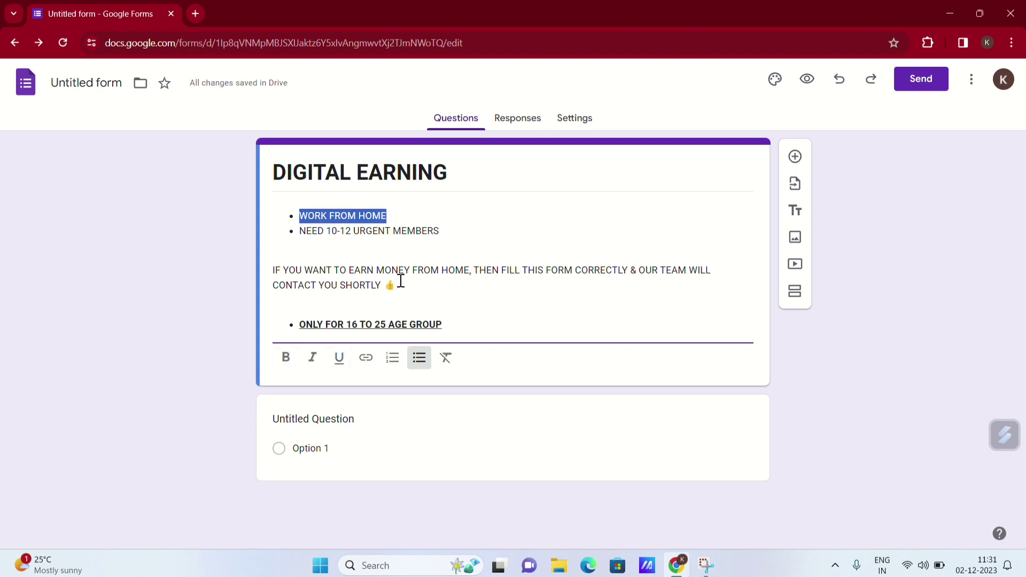
left_click(285, 355)
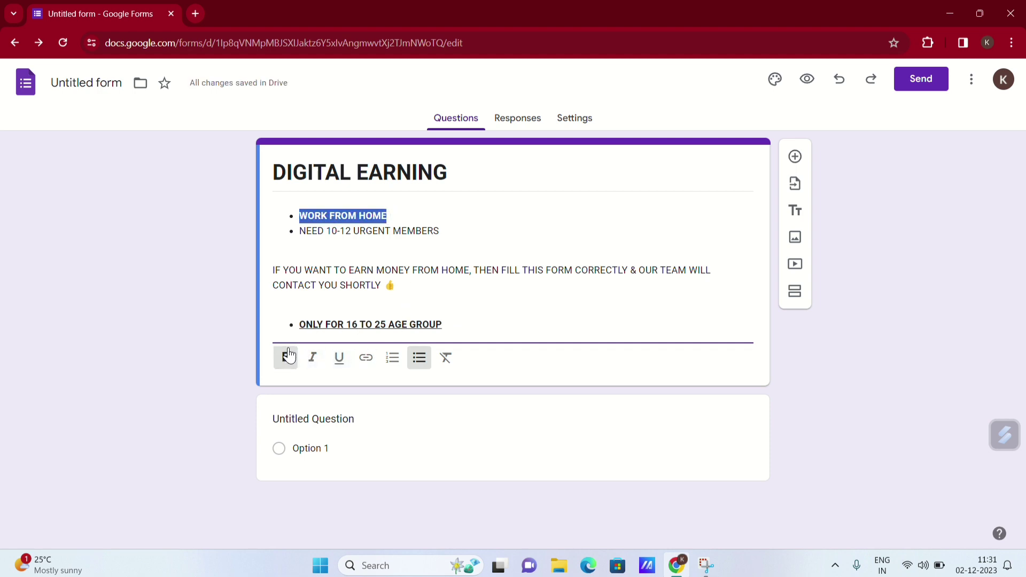
left_click(333, 364)
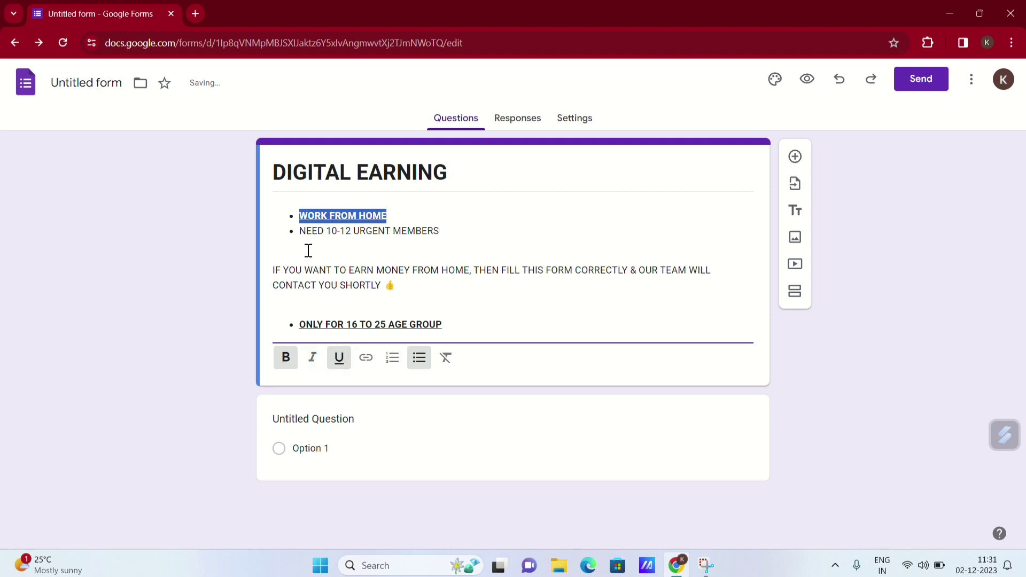
left_click_drag(299, 234, 456, 247)
left_click(340, 367)
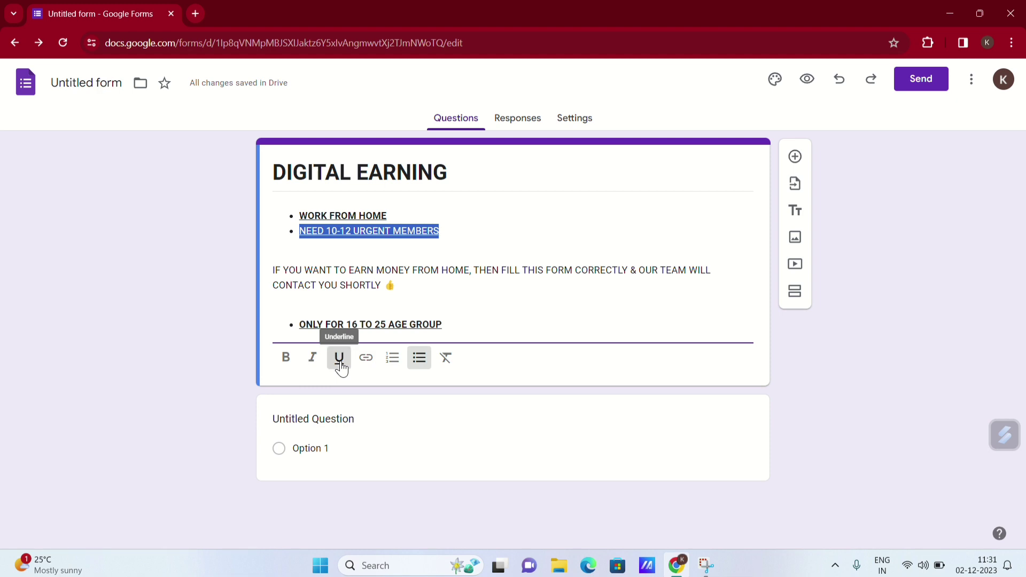
left_click(287, 366)
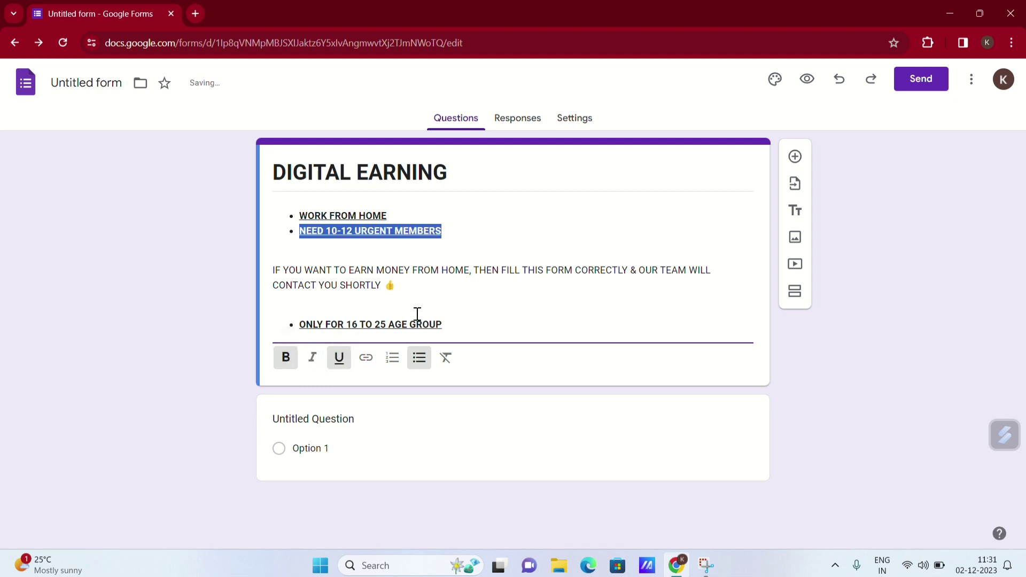
left_click(516, 291)
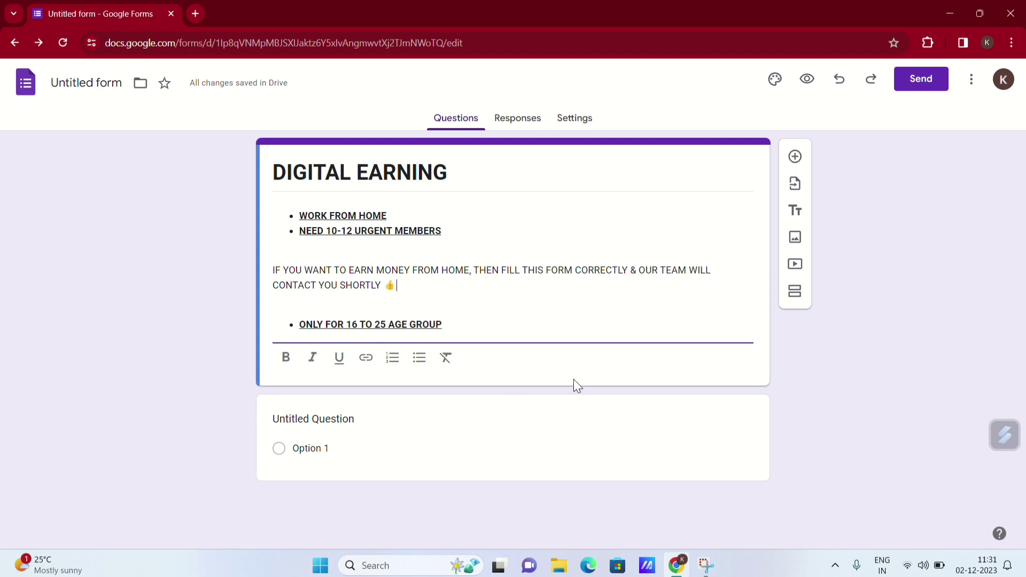
Step: Replace the first question's placeholder title with "EMAIL" and make it bold
left_click(368, 422)
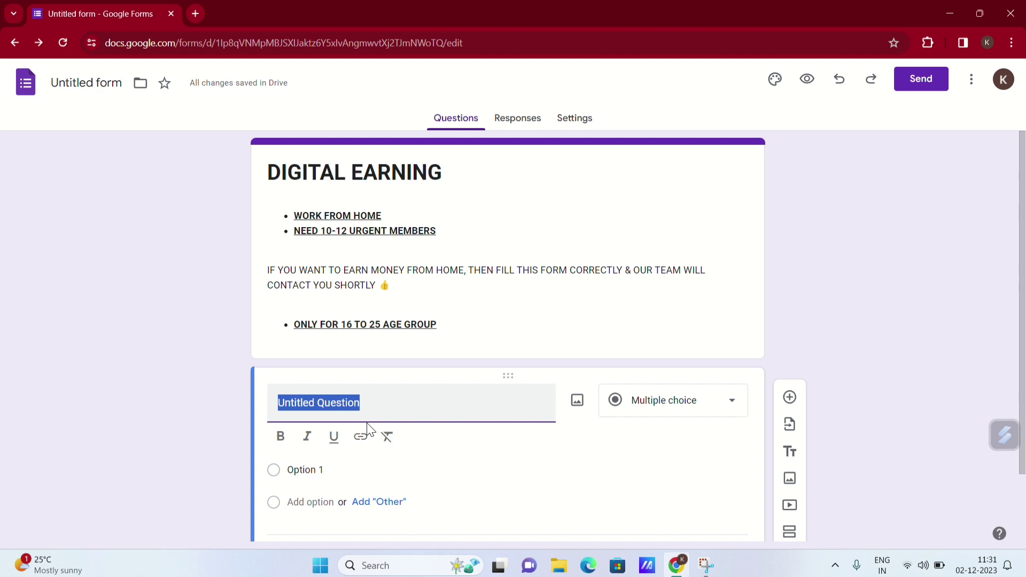
key("BackSpace")
type("E")
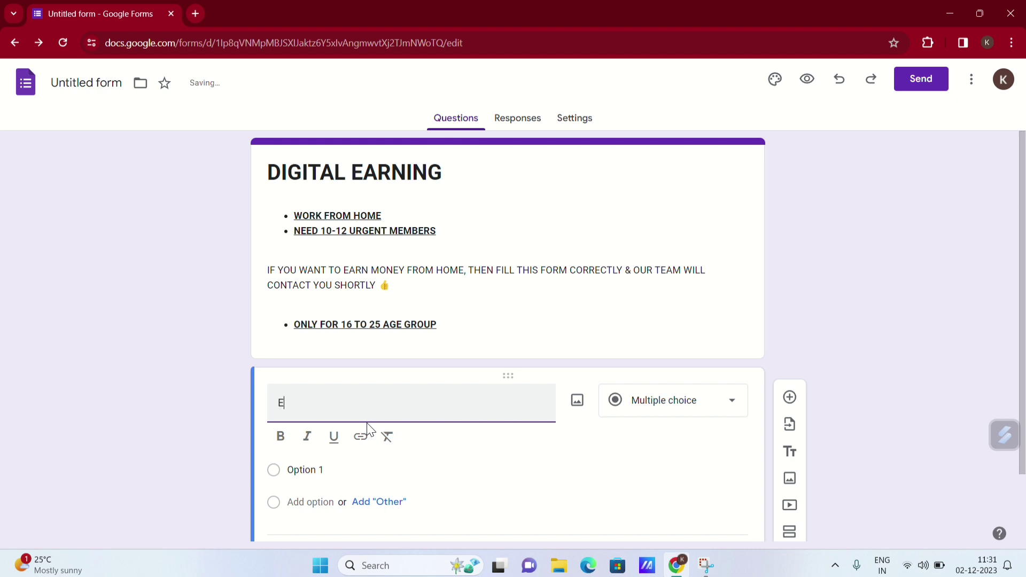
type("MAIL")
left_click(280, 437)
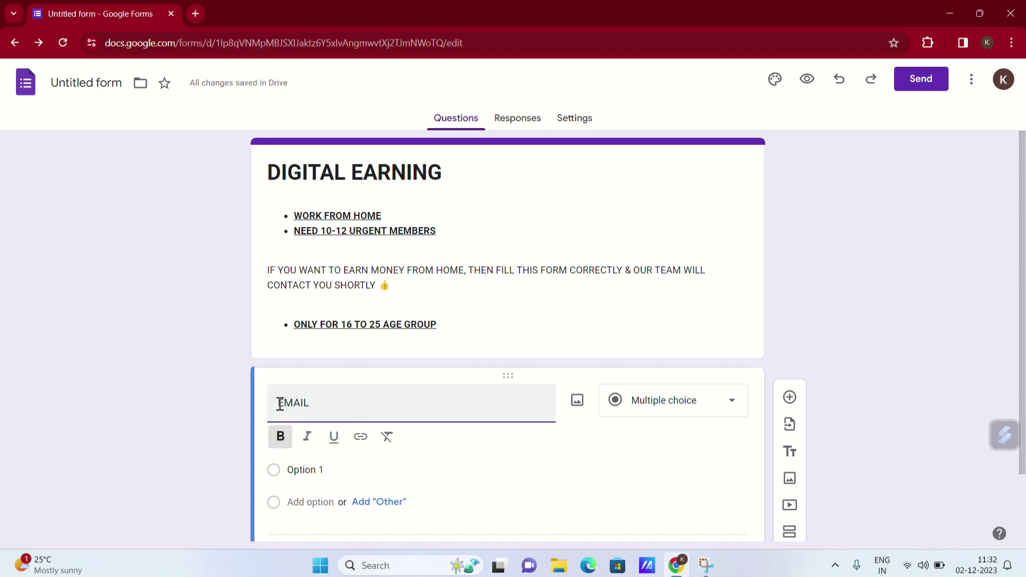
left_click_drag(280, 404, 357, 421)
left_click(279, 437)
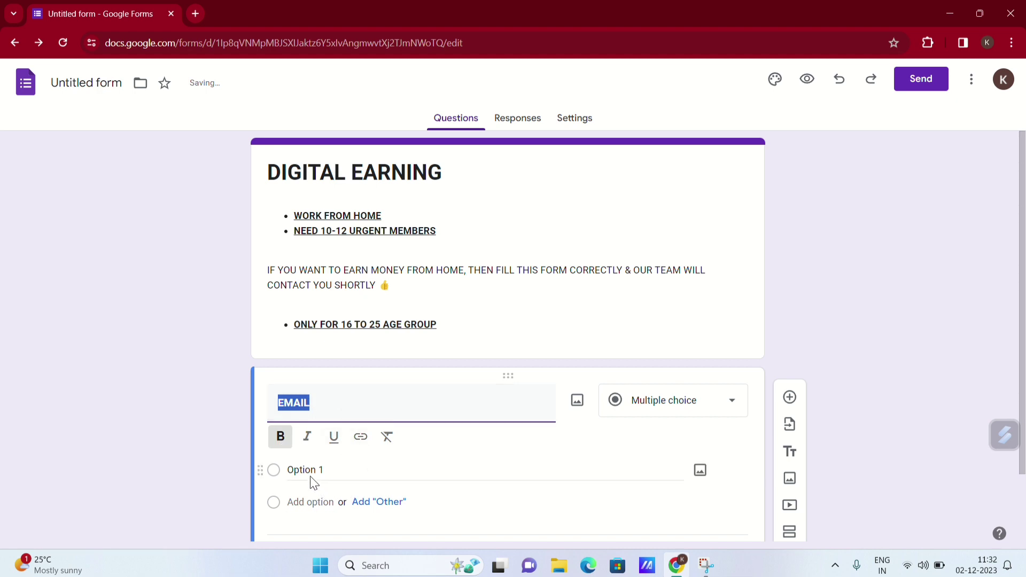
Step: Set the EMAIL question's answer type to Paragraph and mark the question as required
left_click(696, 408)
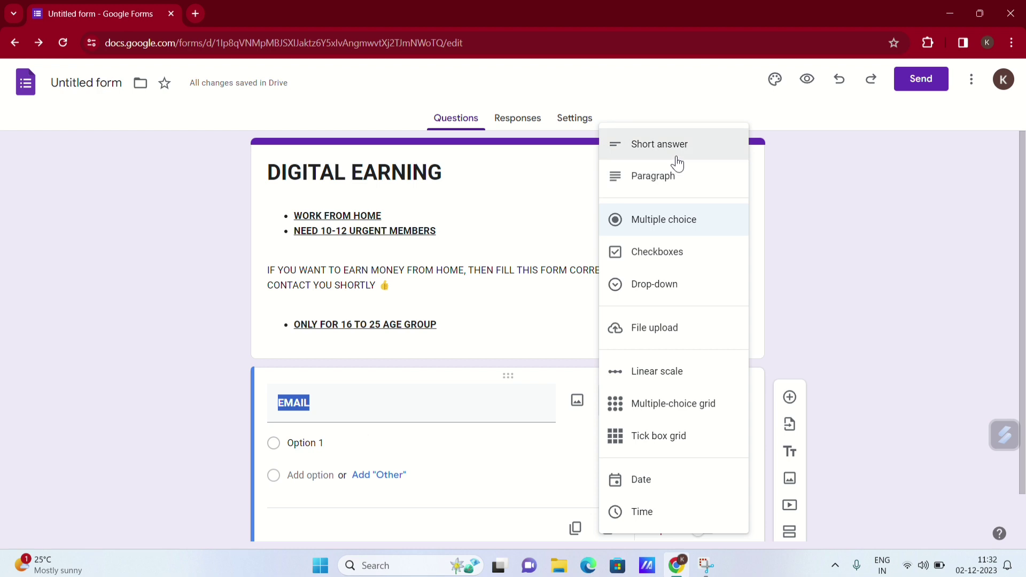
left_click(672, 193)
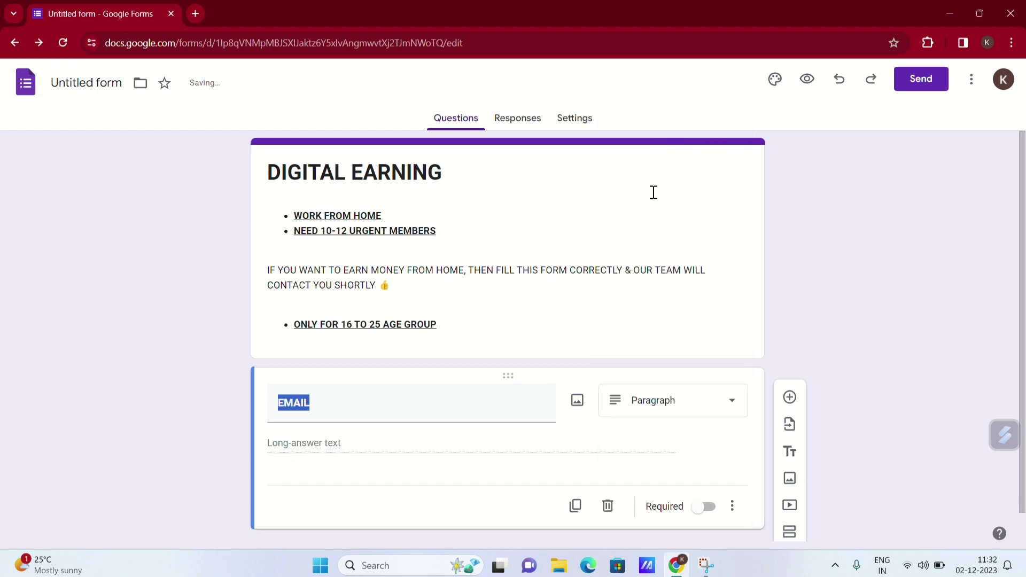
left_click(284, 456)
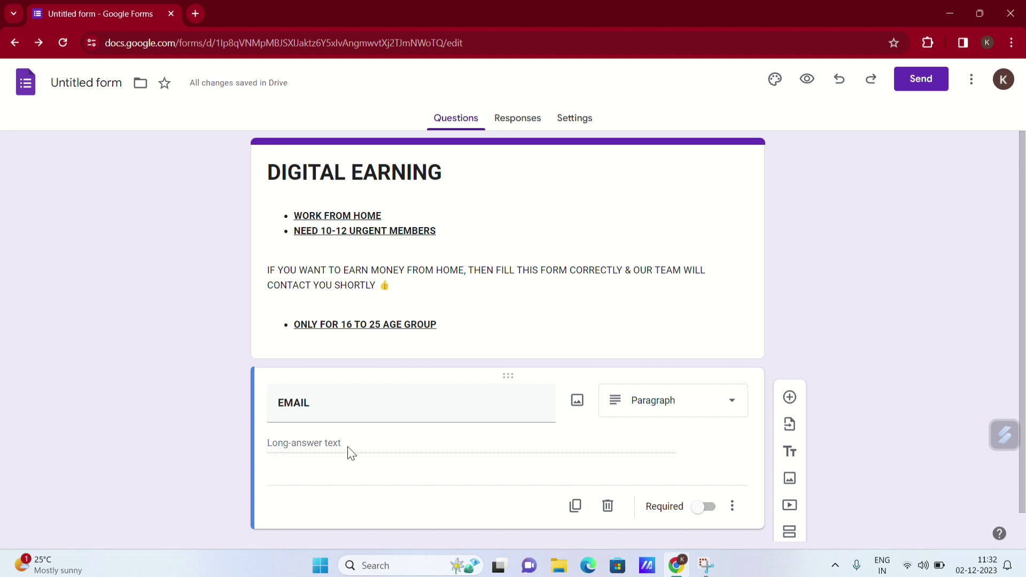
scroll(513, 503, "down", 1)
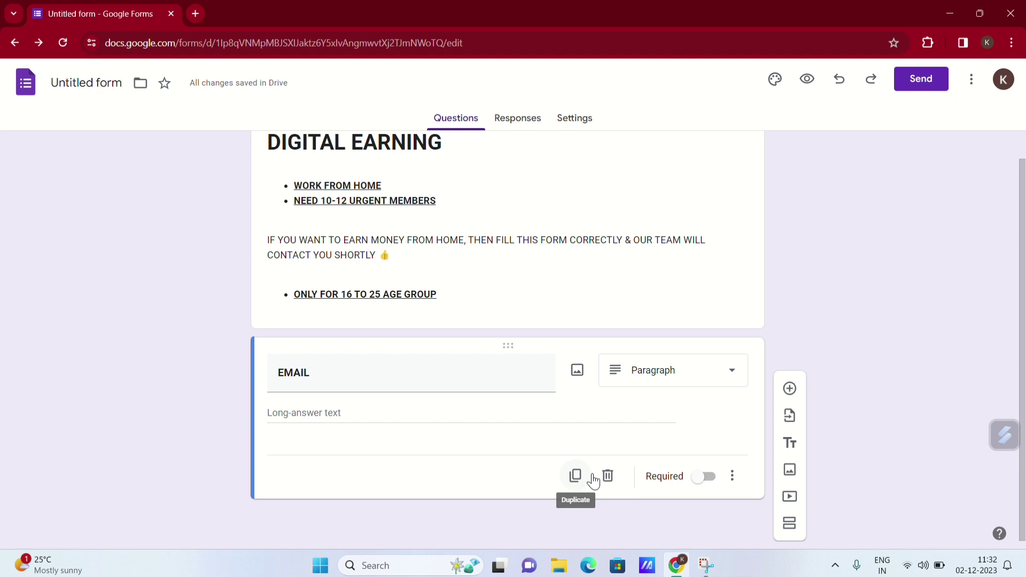
left_click(703, 477)
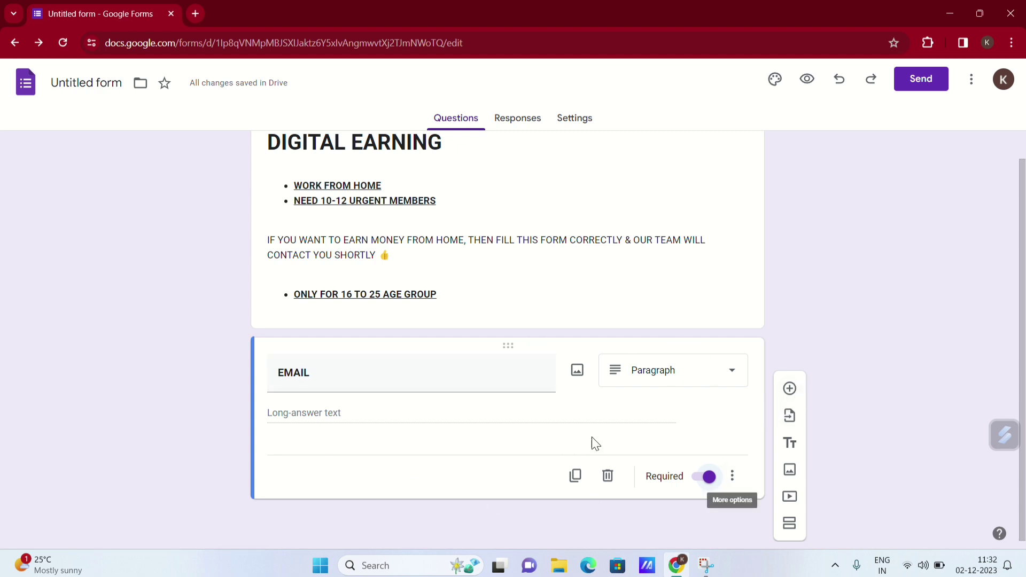
Step: Add a new question below EMAIL with the bold title "NAME"
left_click(791, 390)
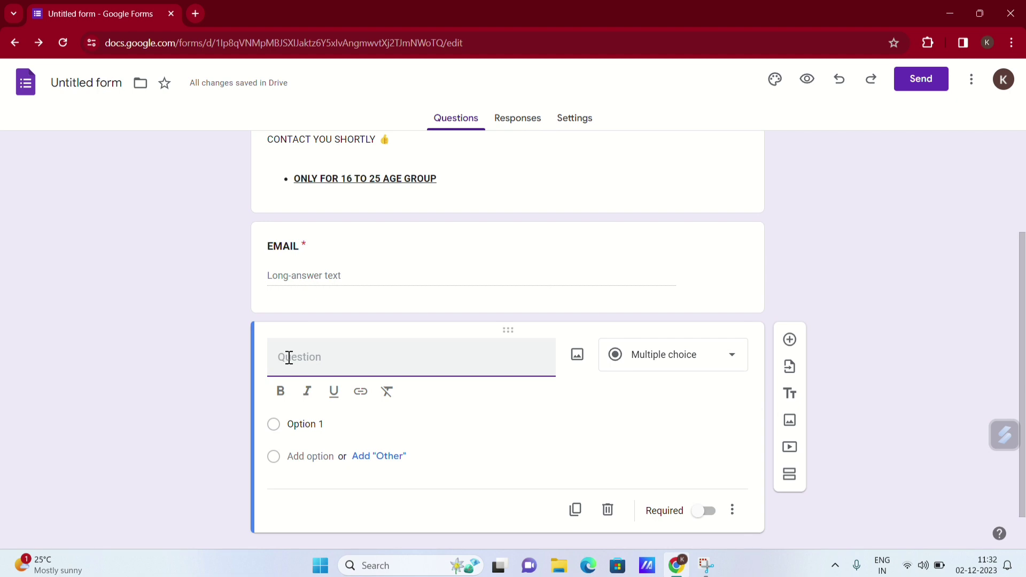
type("NAME")
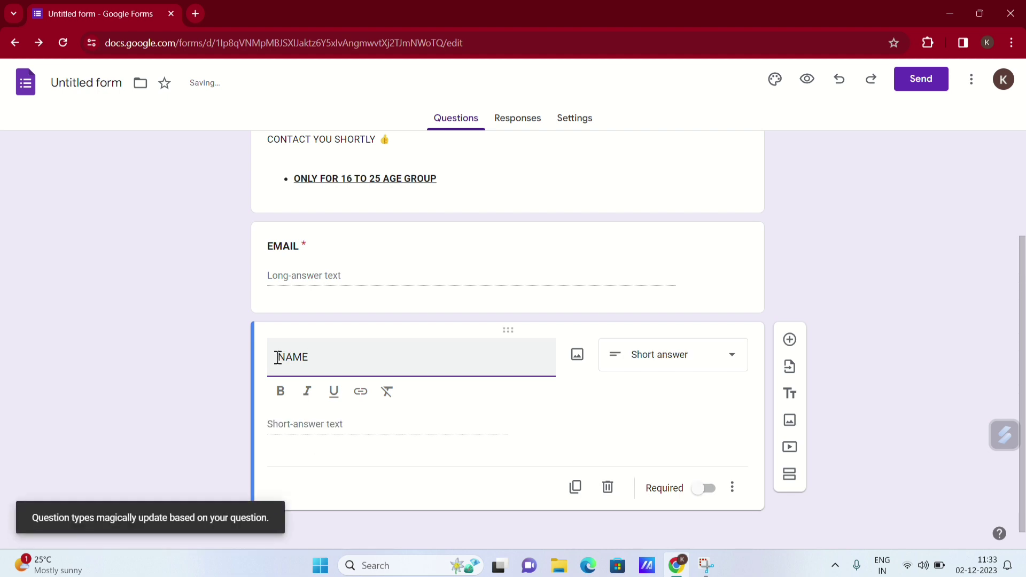
left_click_drag(276, 357, 337, 368)
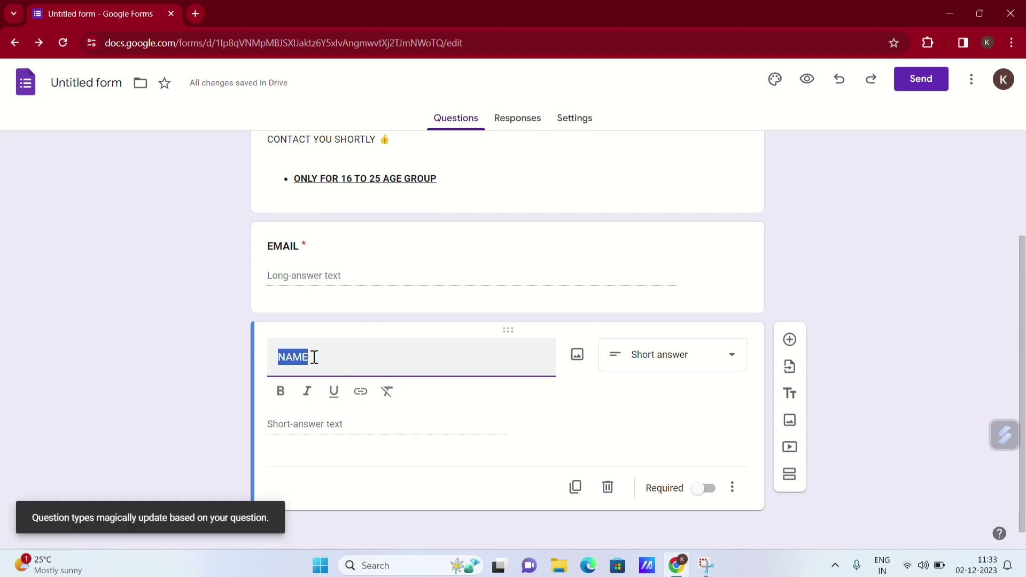
left_click(280, 392)
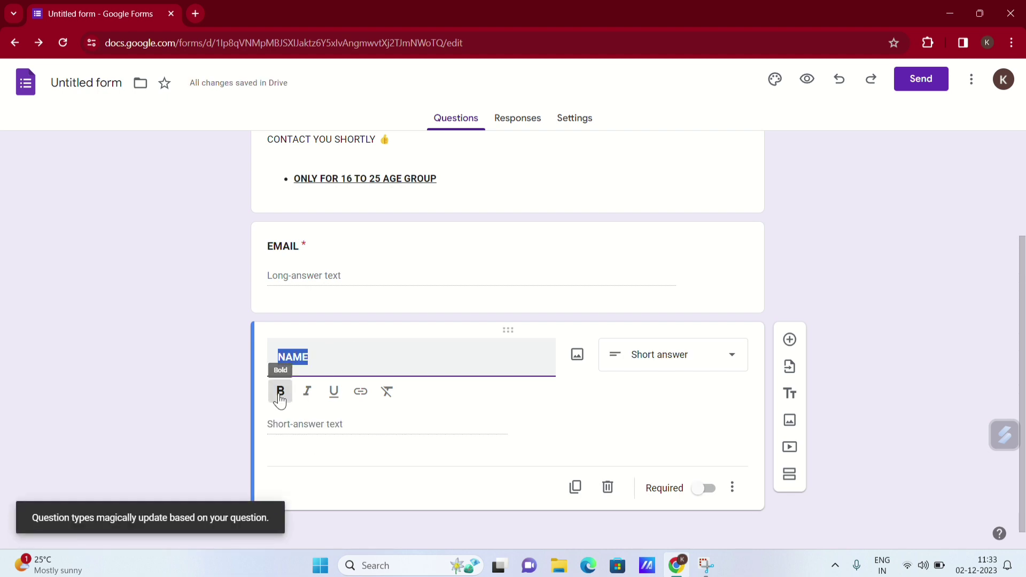
left_click(336, 427)
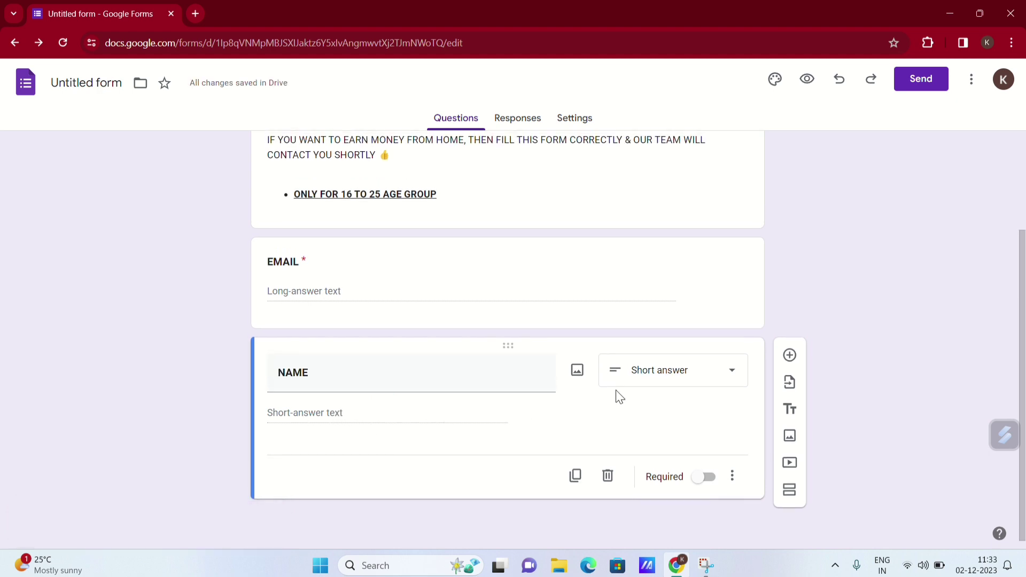
Step: Keep the NAME question's answer type as Short answer and mark the question as required
left_click(683, 376)
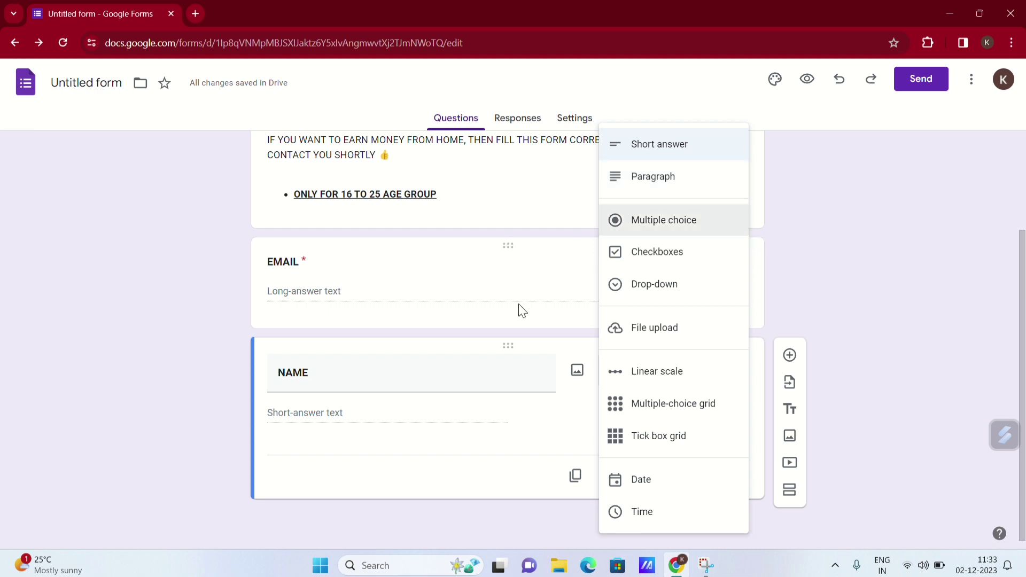
left_click(465, 255)
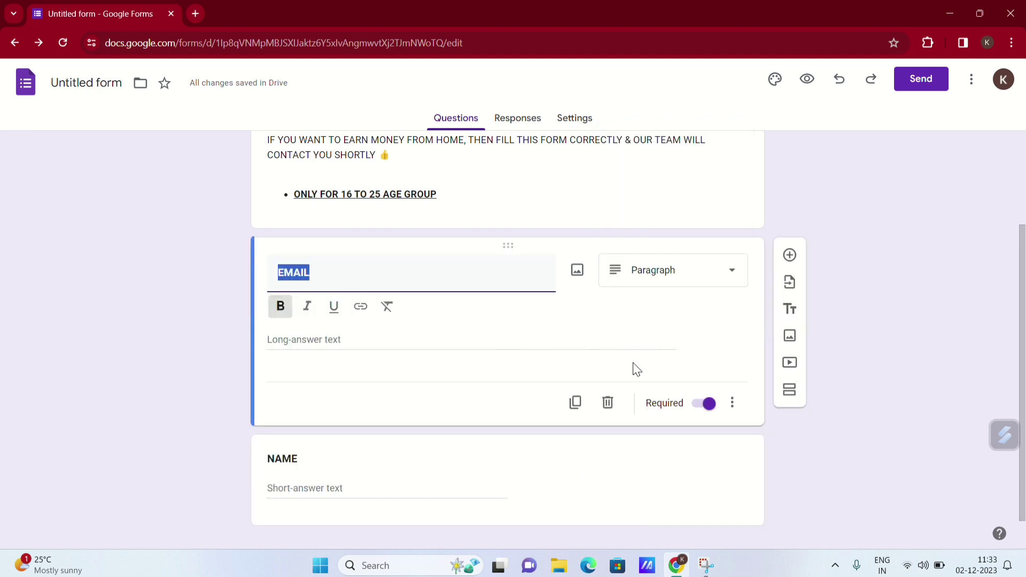
left_click(459, 473)
left_click(714, 516)
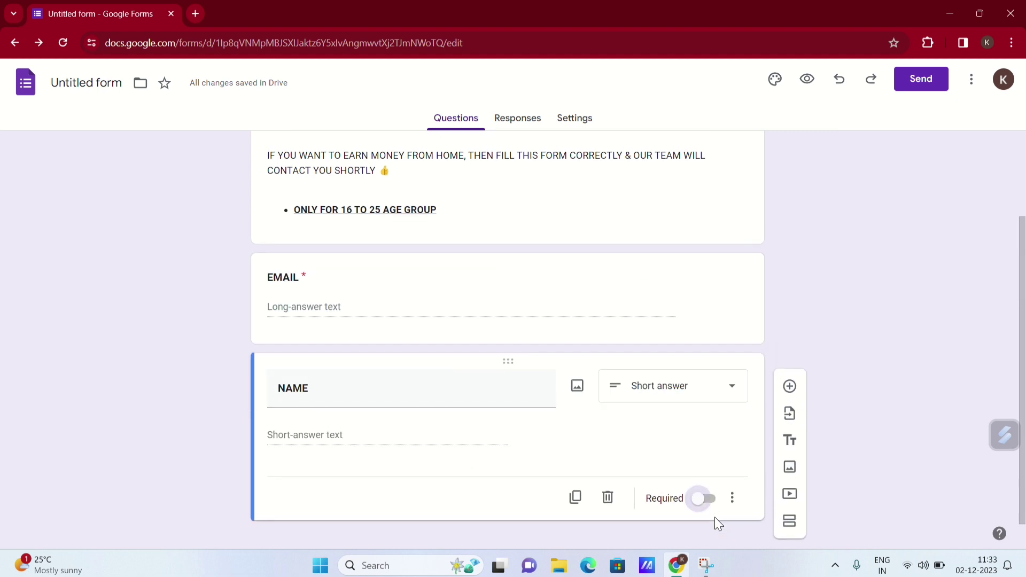
Step: Mark the NAME question as required and check which additional options it offers
left_click(711, 495)
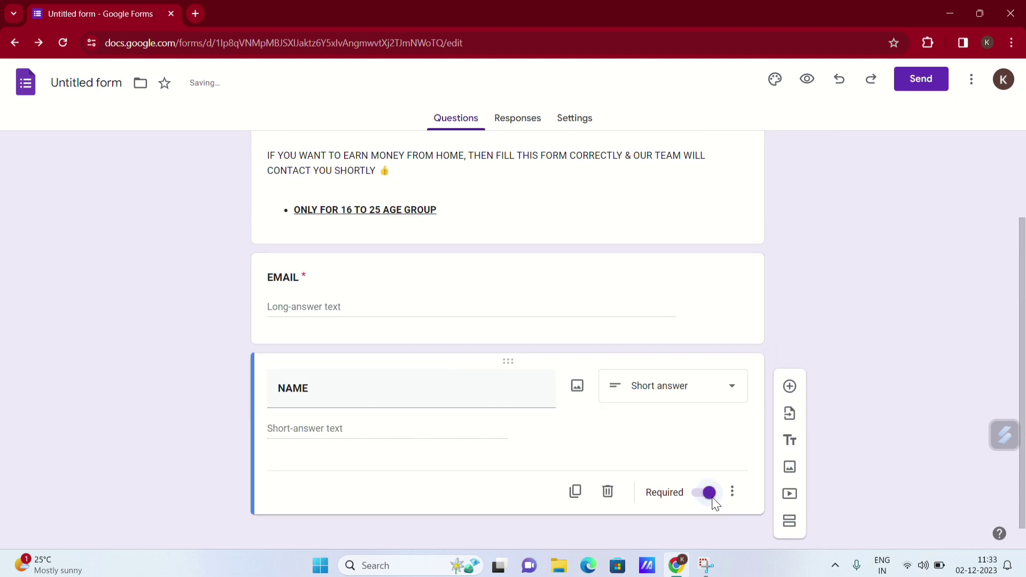
left_click(730, 493)
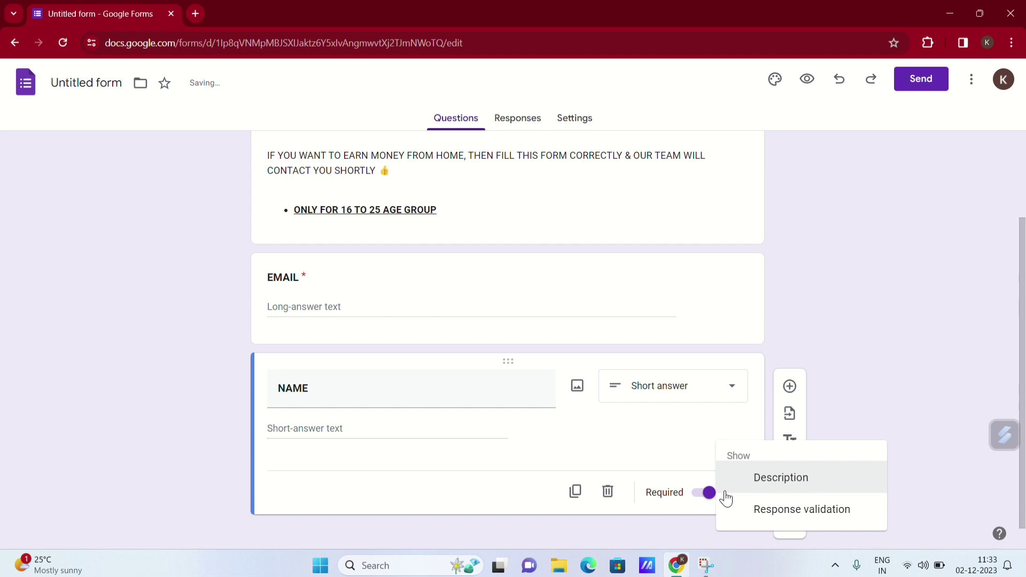
left_click(669, 443)
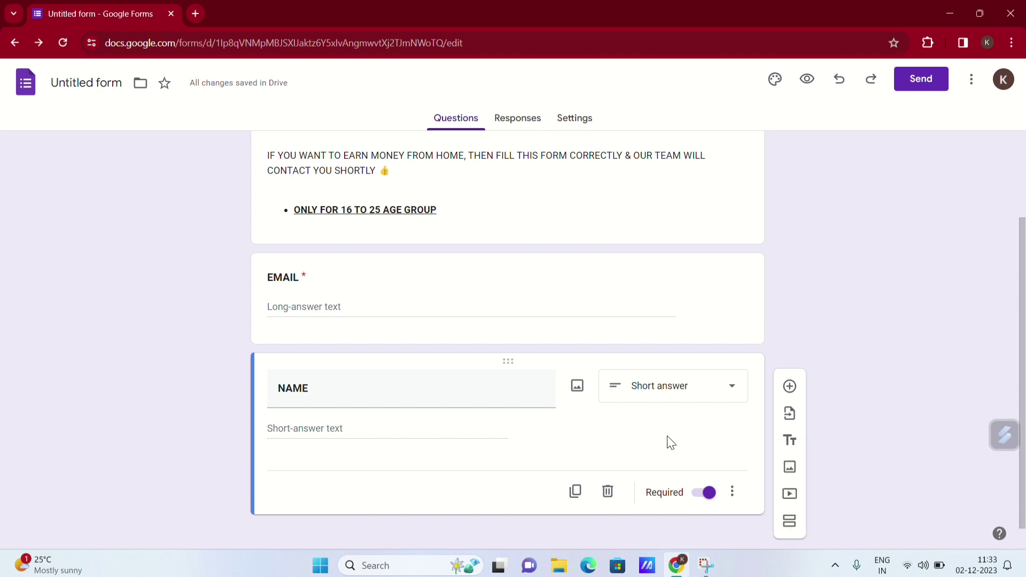
Step: Add a required short-answer question with the bold title "AGE" below NAME, and another new question after it
left_click(794, 395)
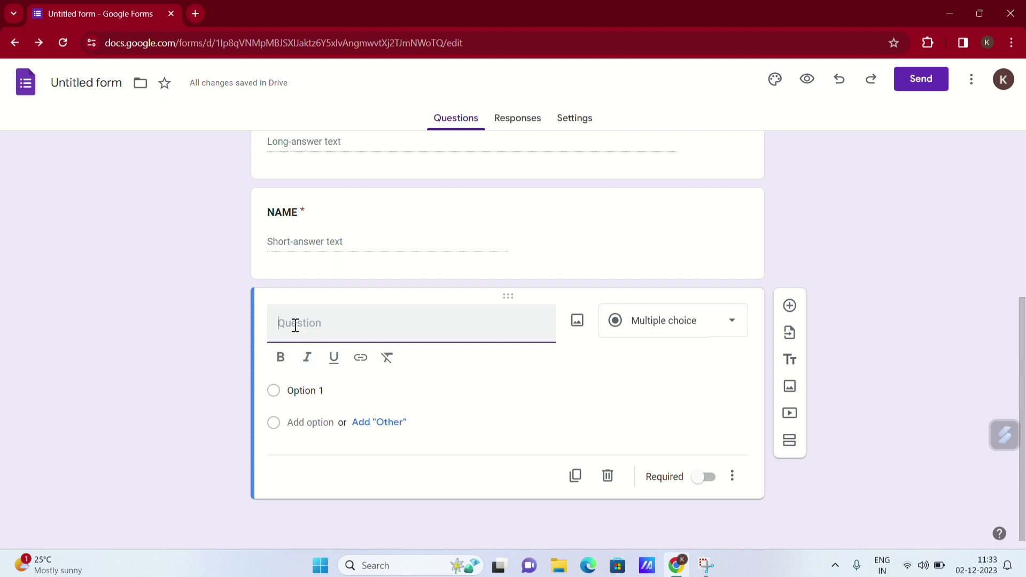
type("AG")
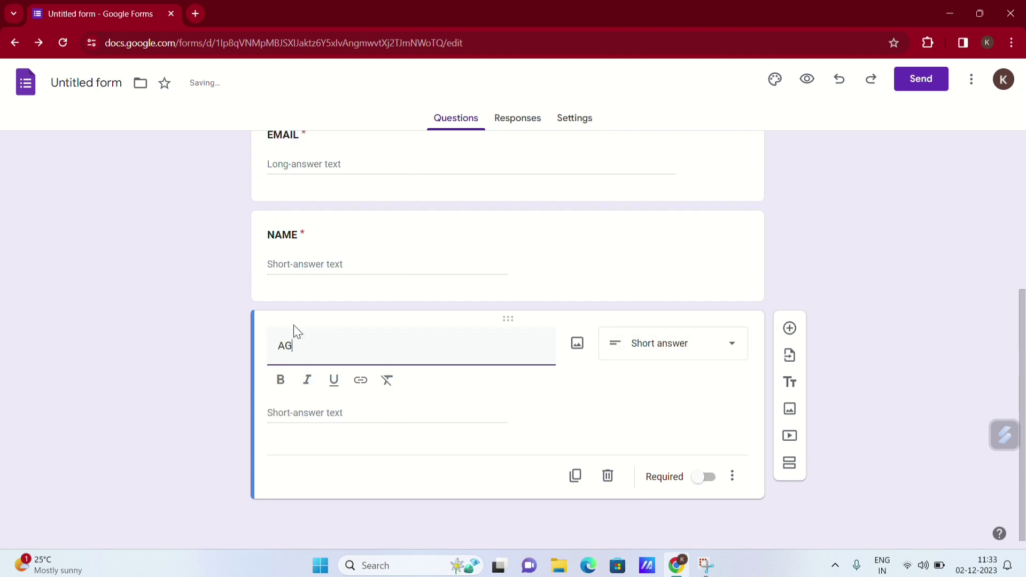
type("E")
left_click_drag(274, 345, 322, 355)
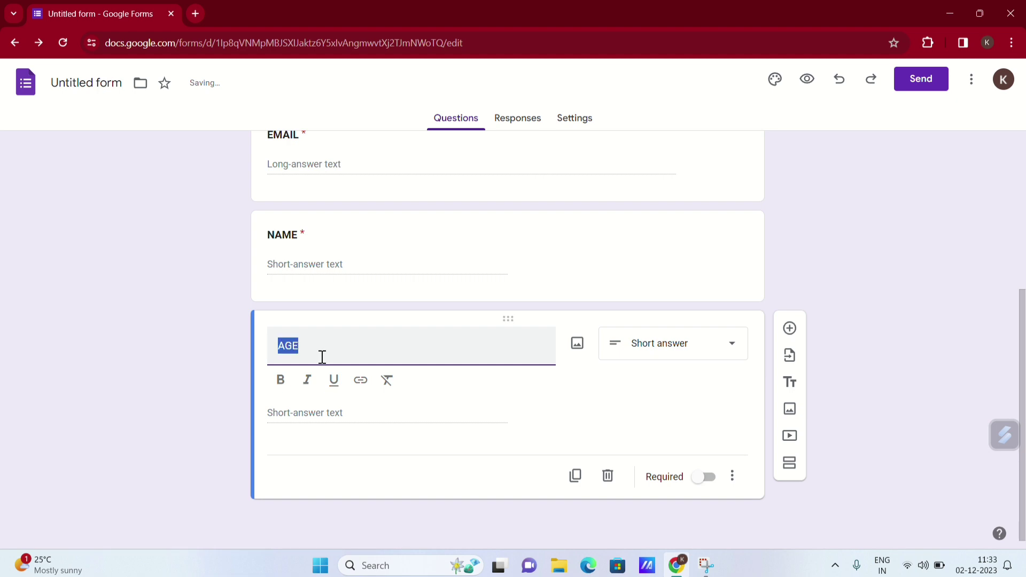
left_click(283, 381)
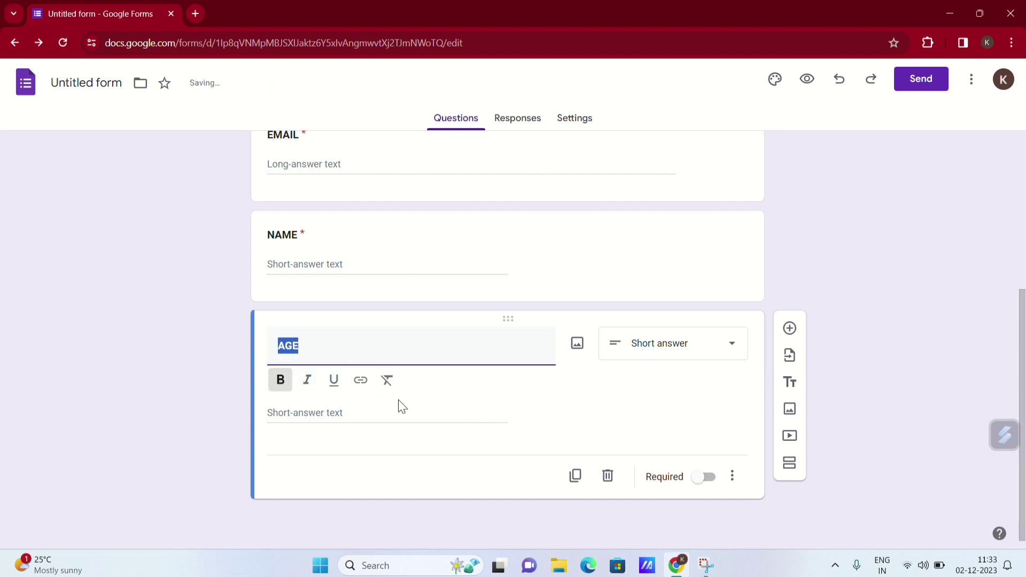
left_click(702, 484)
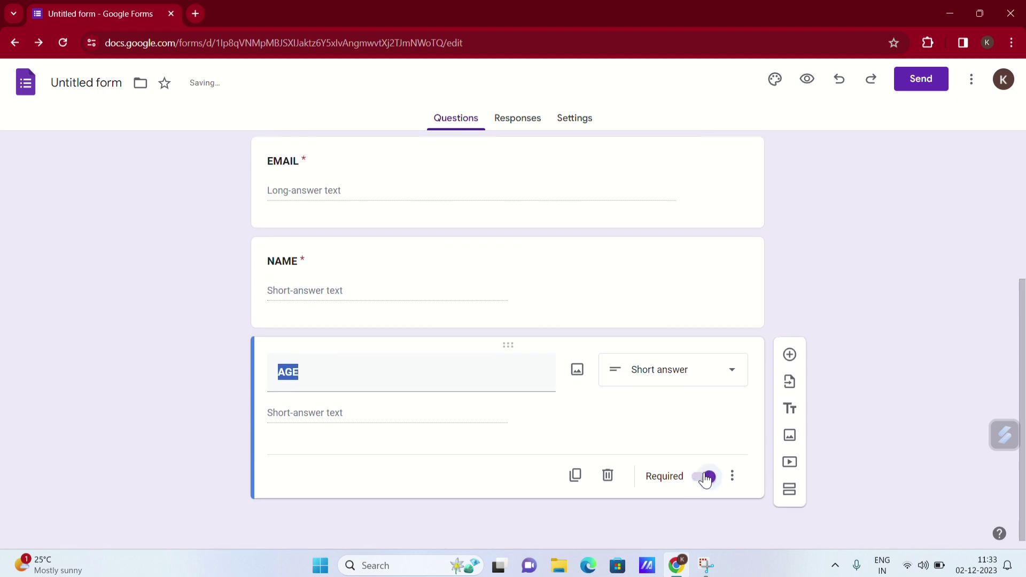
left_click(790, 355)
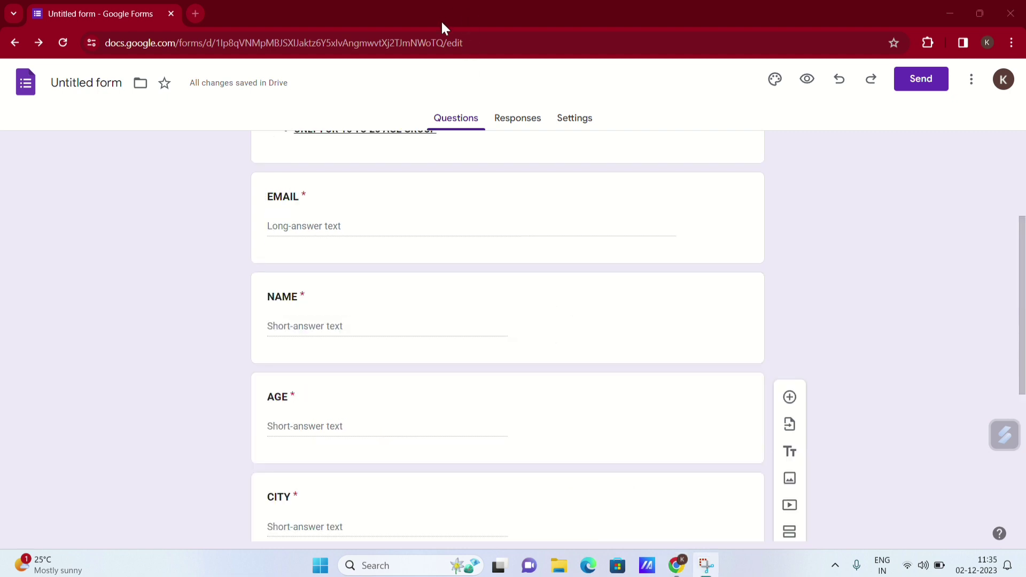
Step: Review the form from its header through the EMAIL, NAME, AGE, CITY, INSTAGRAM ID and PHONE NUMBER questions
scroll(467, 227, "down", 6)
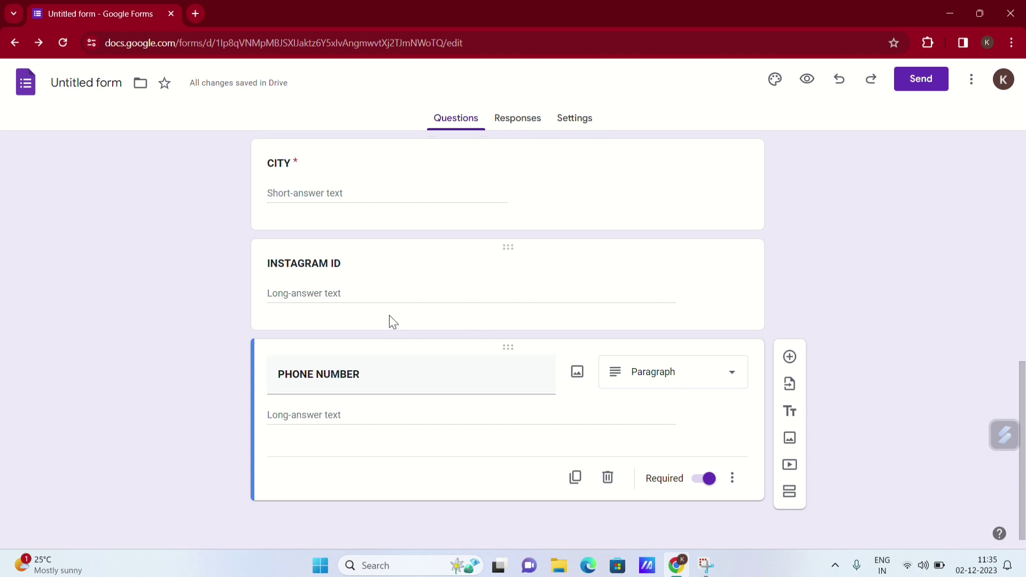
scroll(390, 321, "up", 5)
scroll(390, 321, "up", 4)
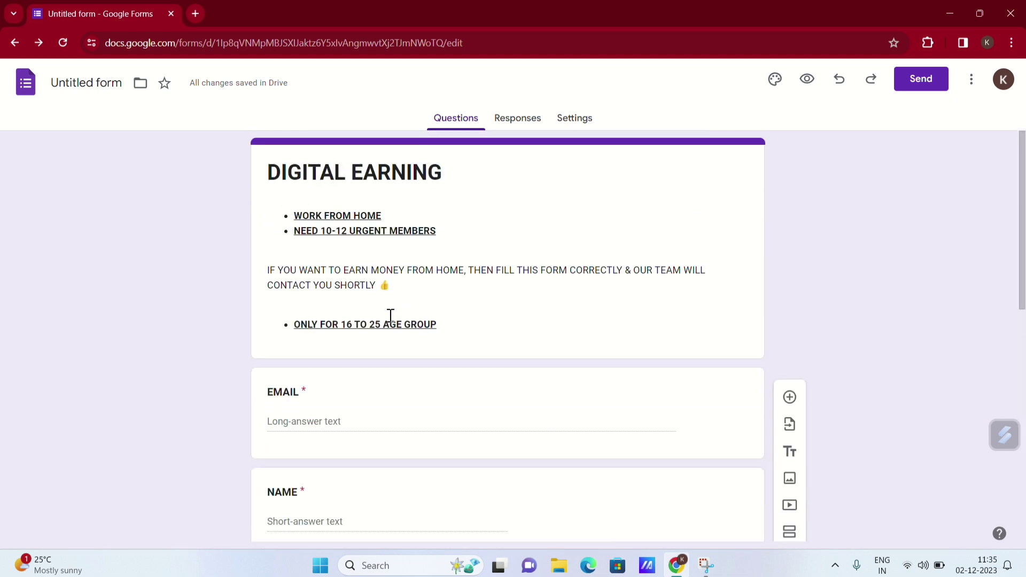
scroll(391, 316, "down", 3)
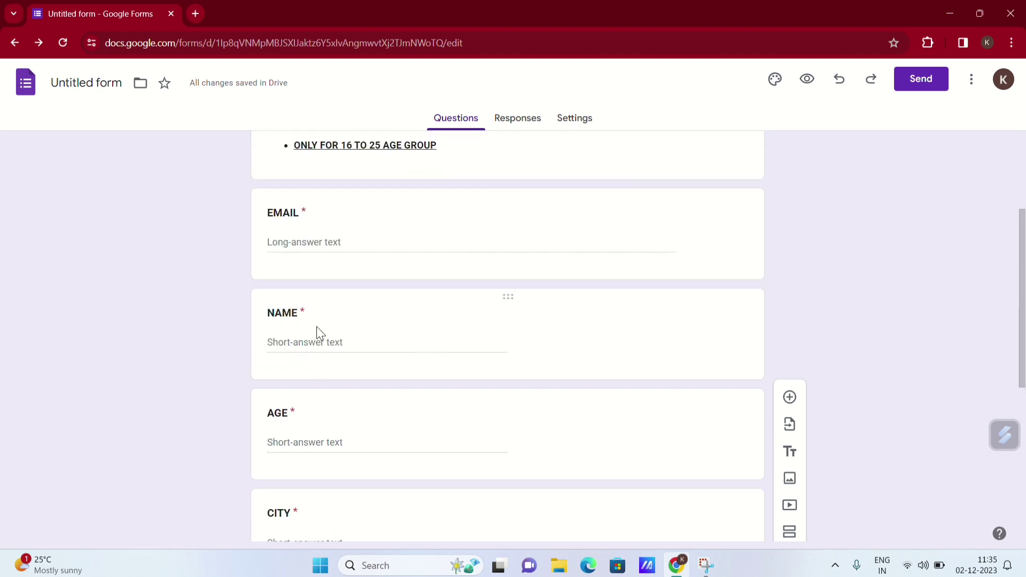
scroll(336, 311, "down", 2)
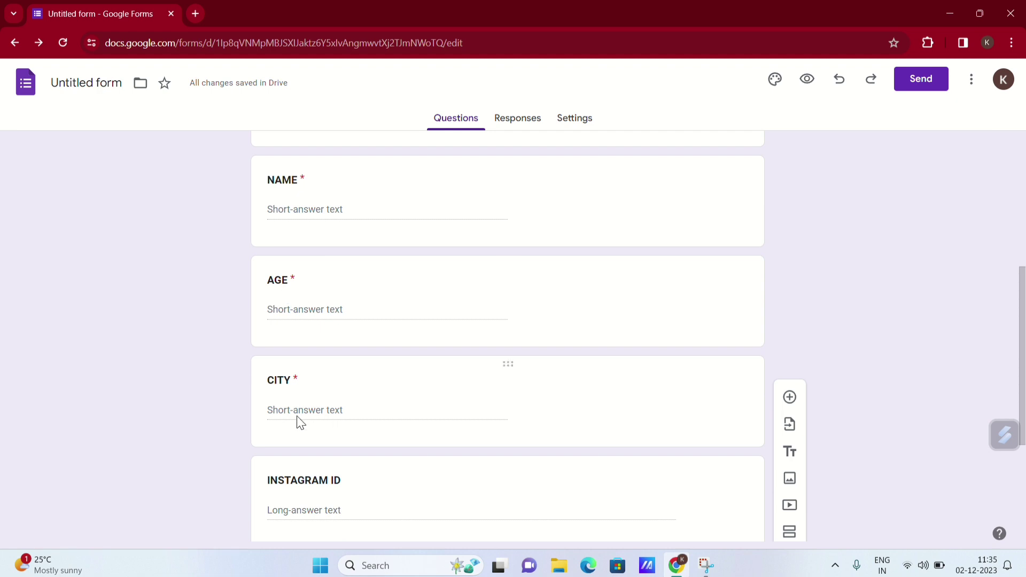
scroll(297, 420, "down", 1)
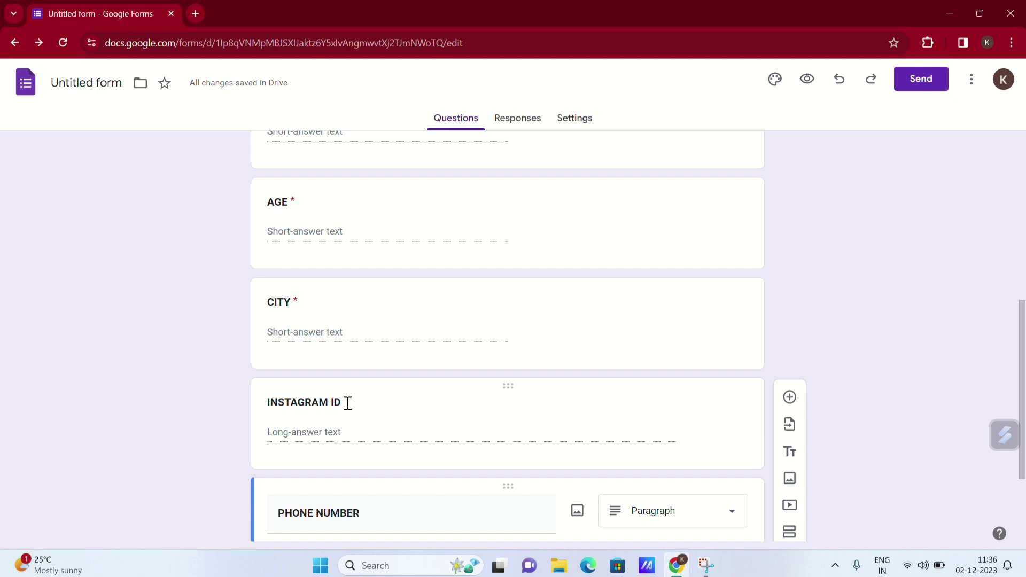
scroll(321, 407, "down", 2)
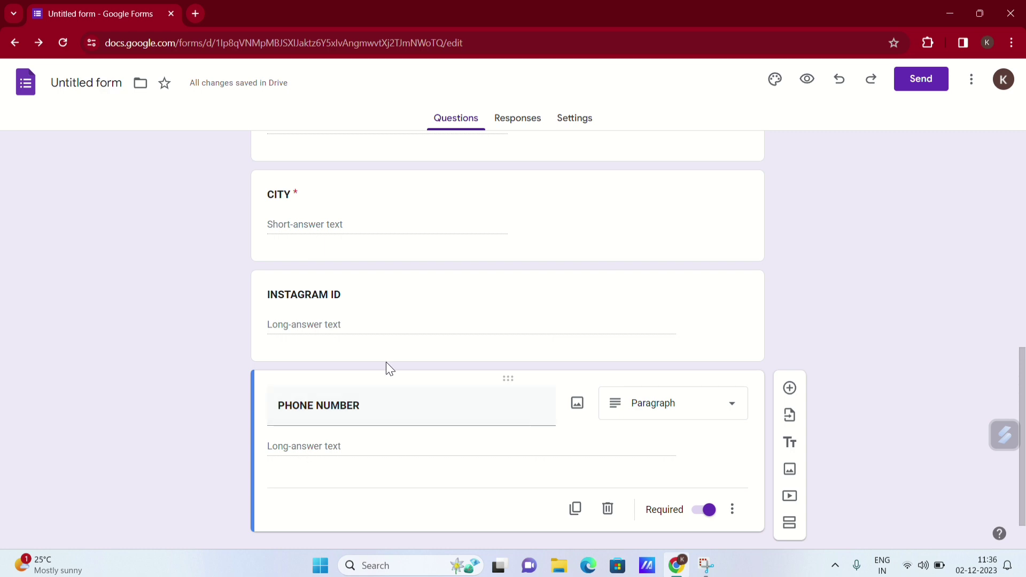
scroll(387, 365, "up", 15)
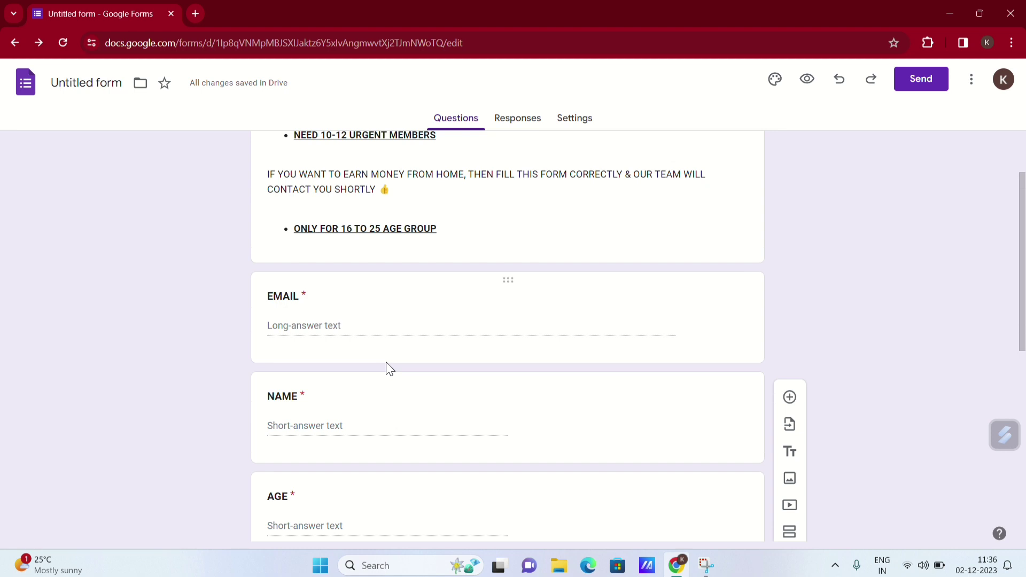
scroll(479, 318, "up", 2)
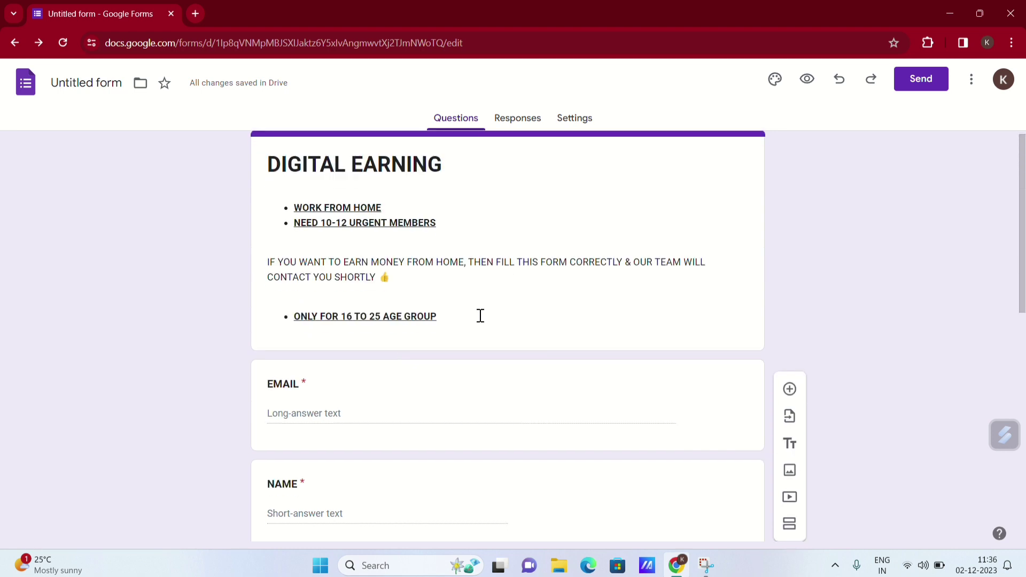
scroll(479, 319, "down", 2)
scroll(343, 299, "down", 1)
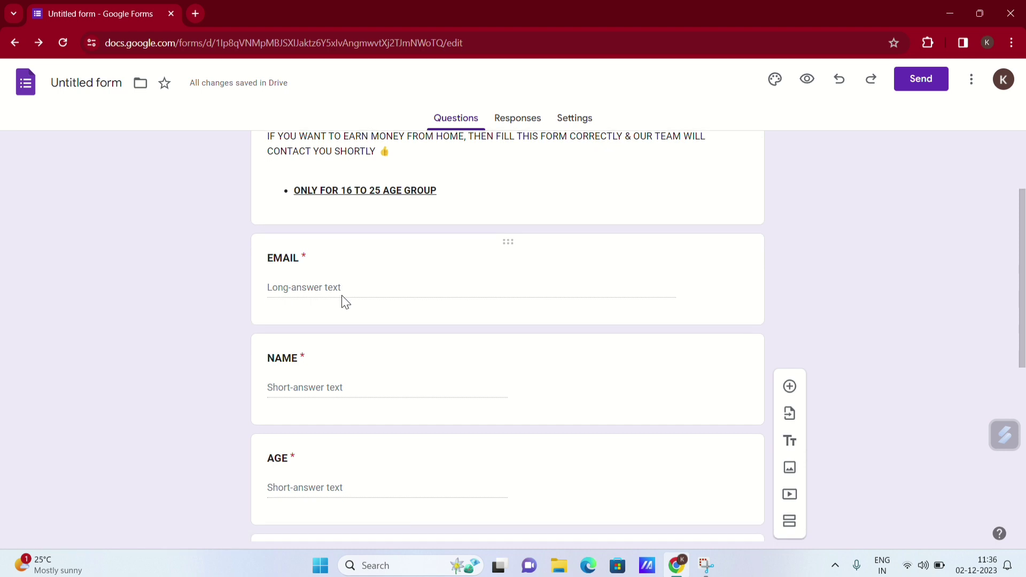
scroll(331, 297, "down", 4)
scroll(307, 291, "up", 1)
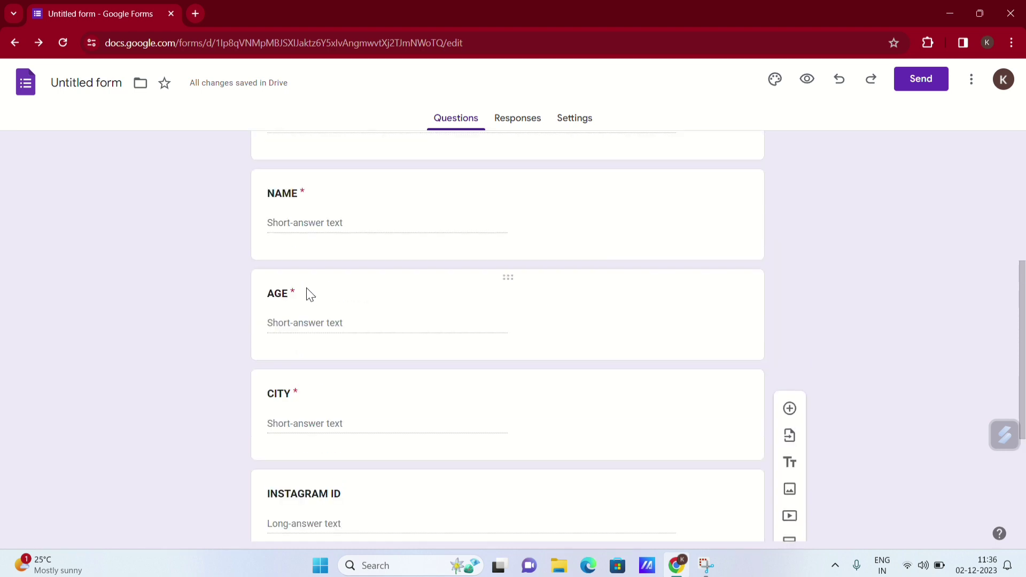
scroll(309, 293, "down", 4)
scroll(371, 372, "up", 5)
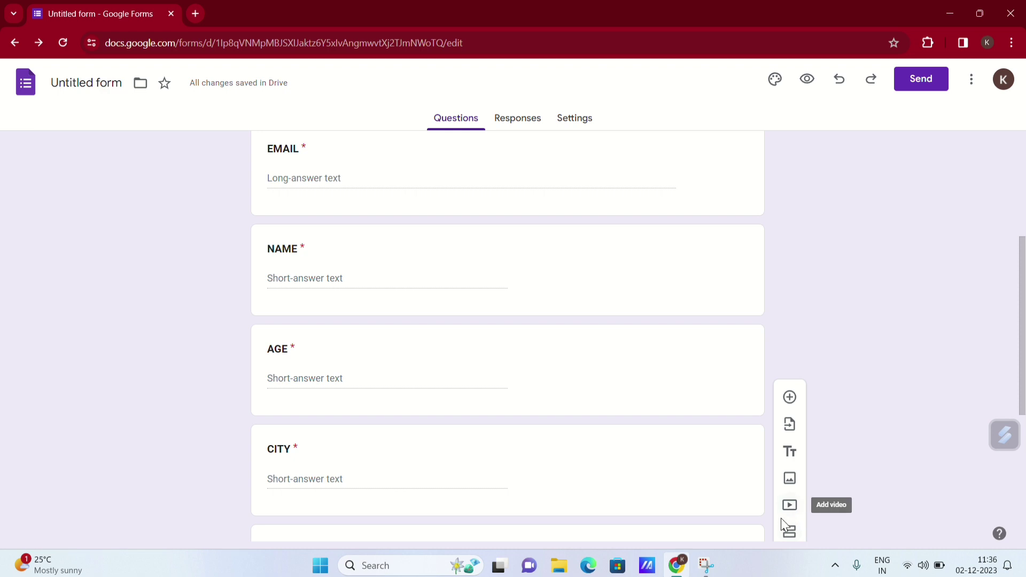
Step: Open the AGE question and look through its available answer types, keeping Short answer
left_click(479, 372)
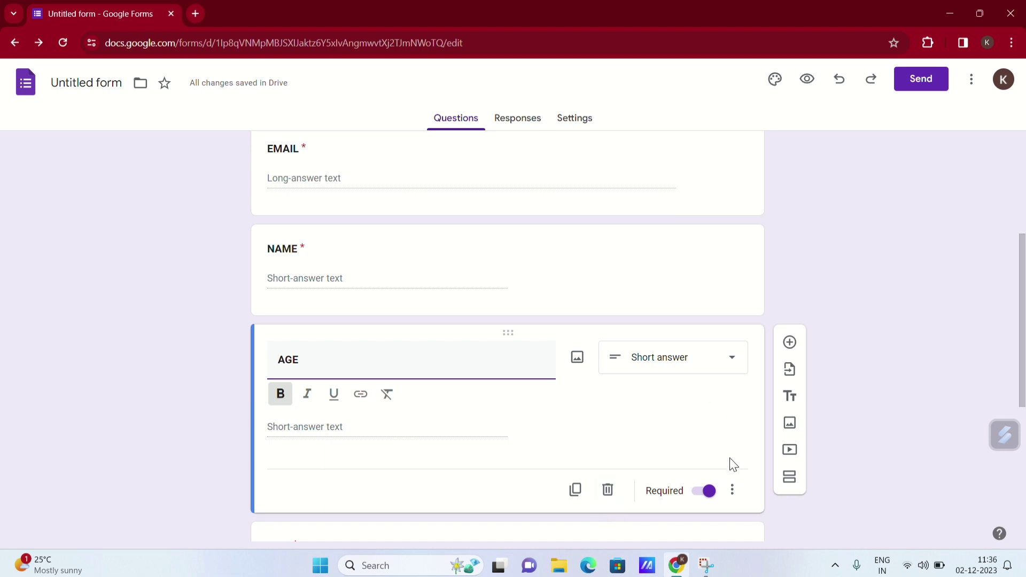
left_click(793, 208)
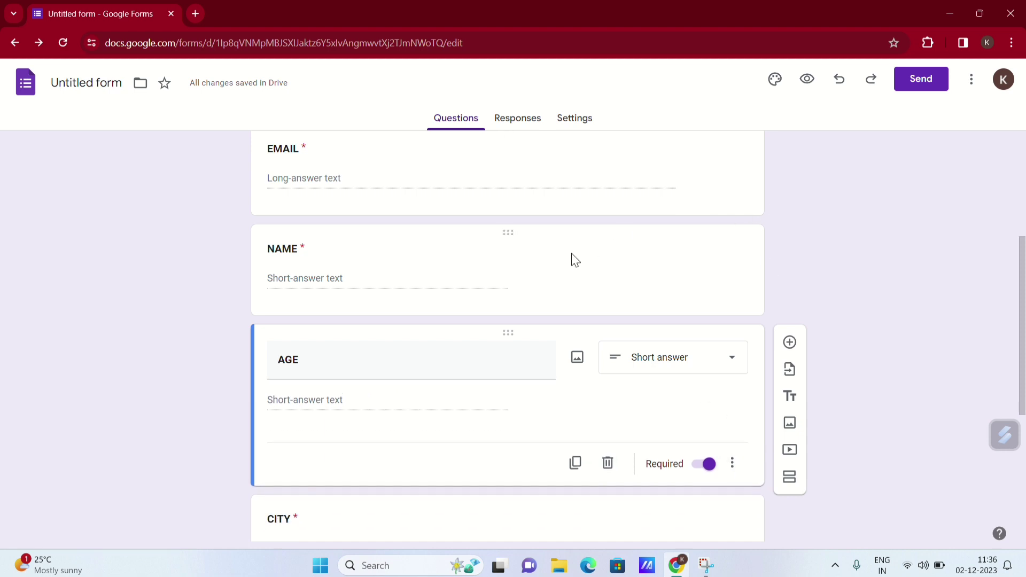
left_click(699, 371)
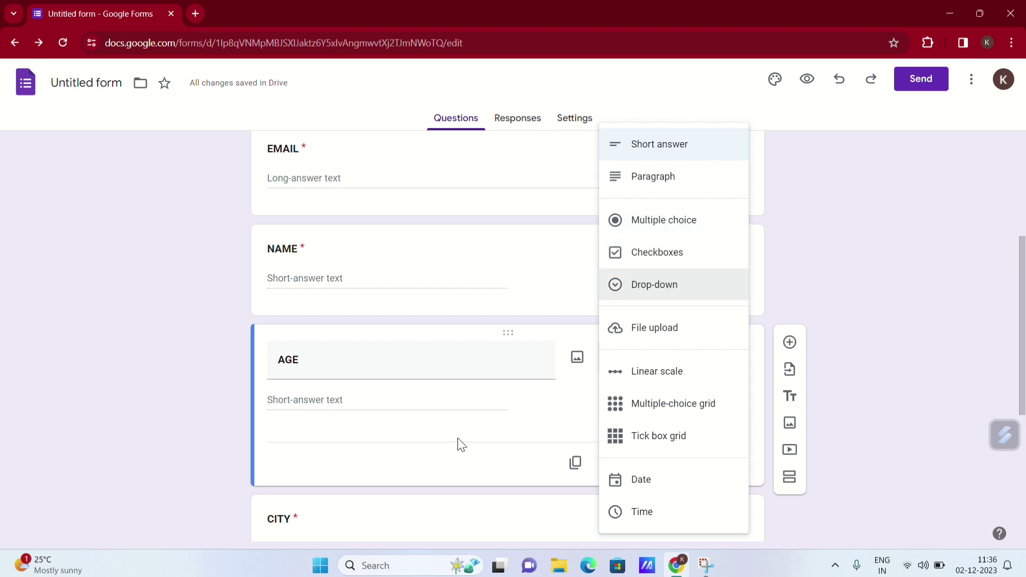
left_click(891, 219)
Step: Search Google Images for "earning" and insert the picture of a person facing monitors under fanned-out banknotes
scroll(513, 267, "up", 5)
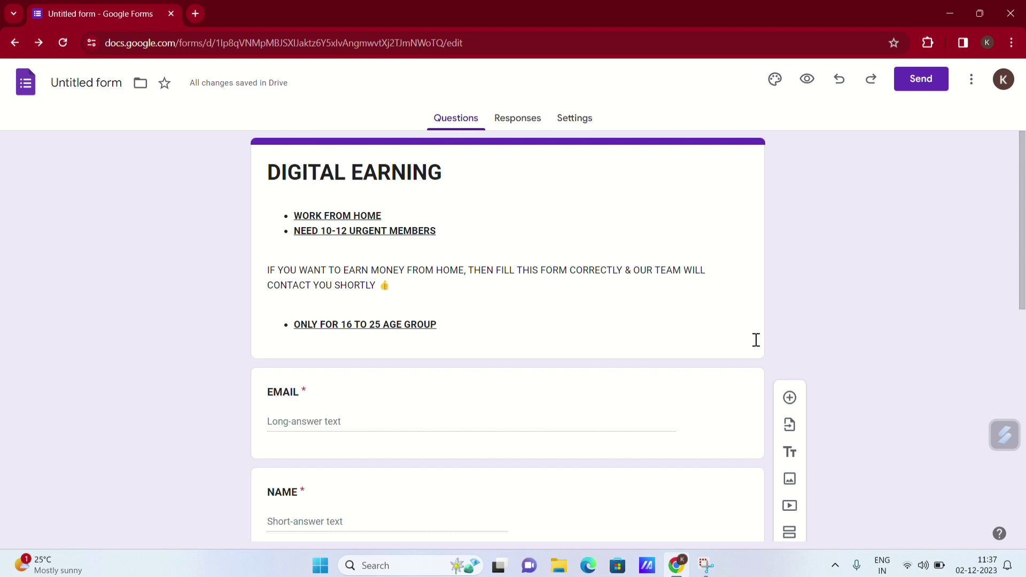
left_click(791, 479)
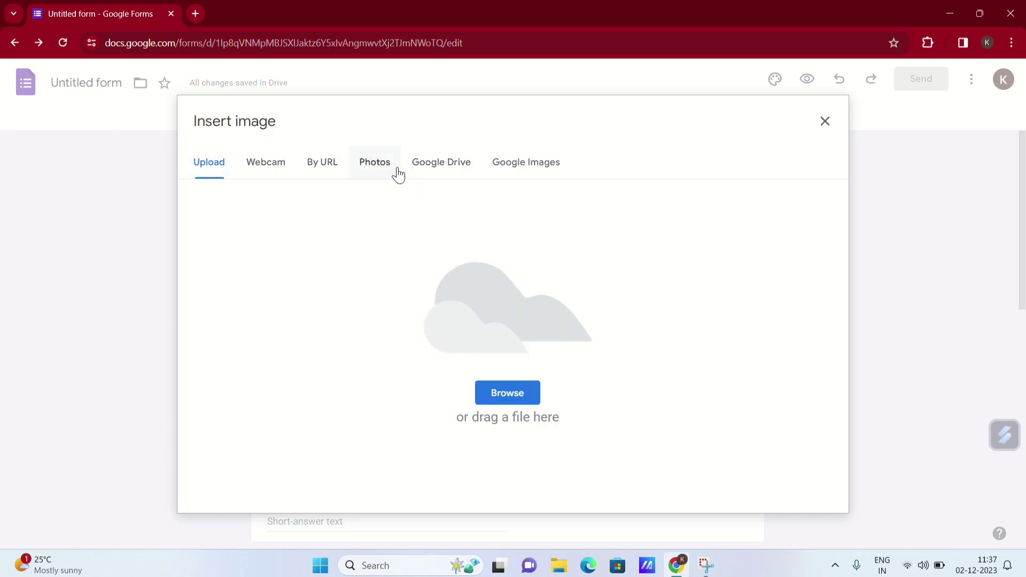
left_click(540, 172)
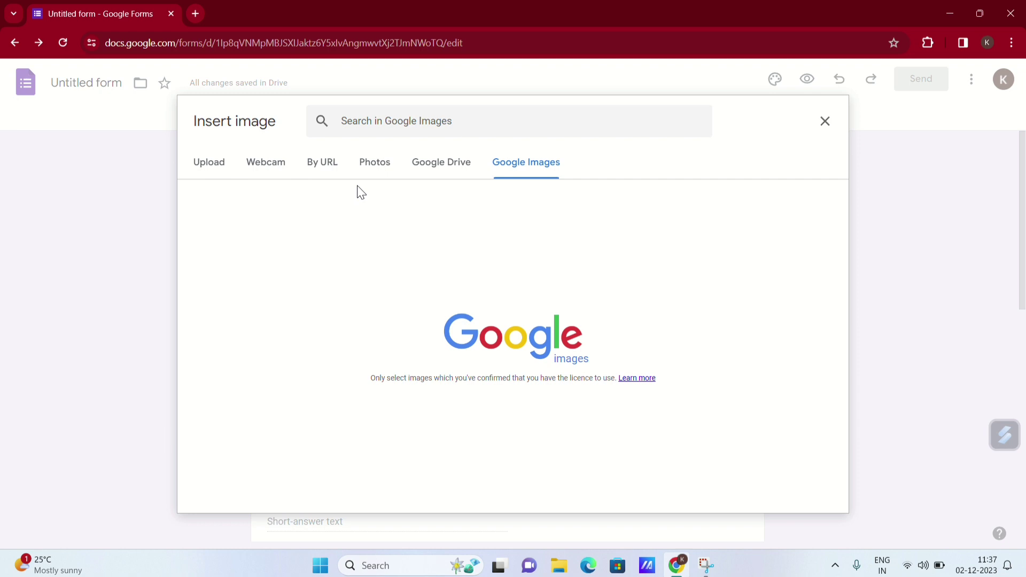
left_click(362, 120)
type("EAR")
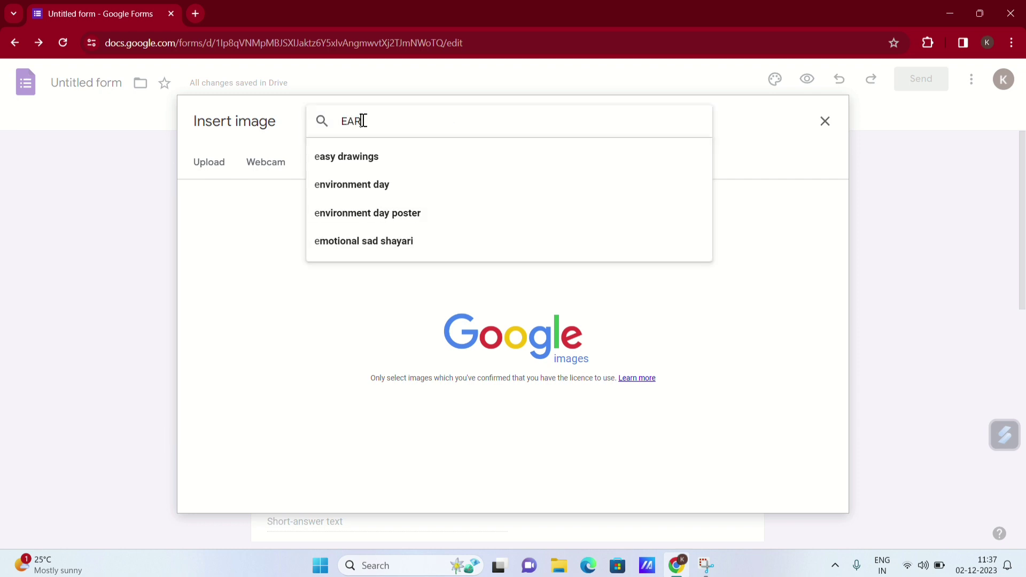
type("NJ")
key("BackSpace")
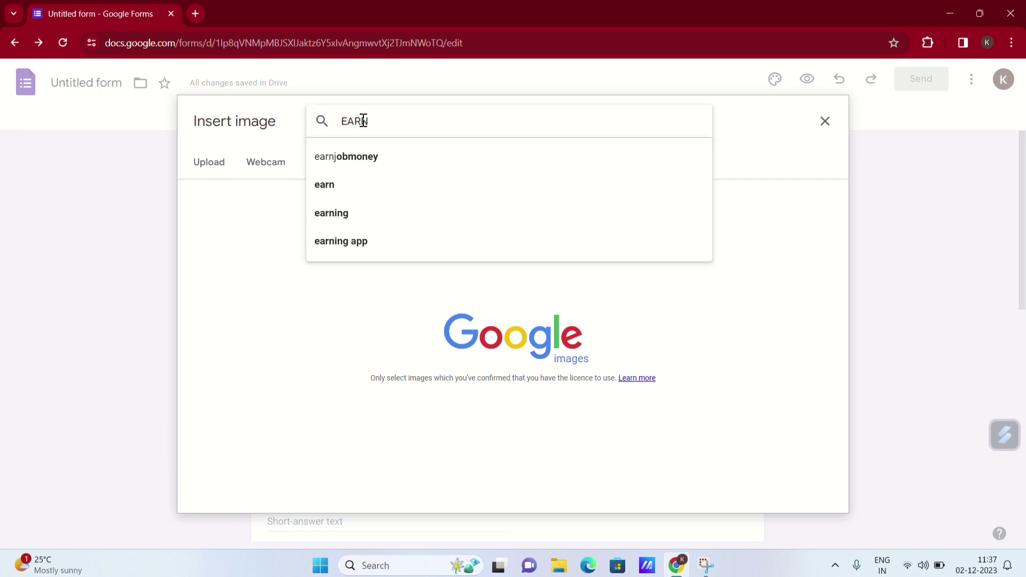
type("ONG")
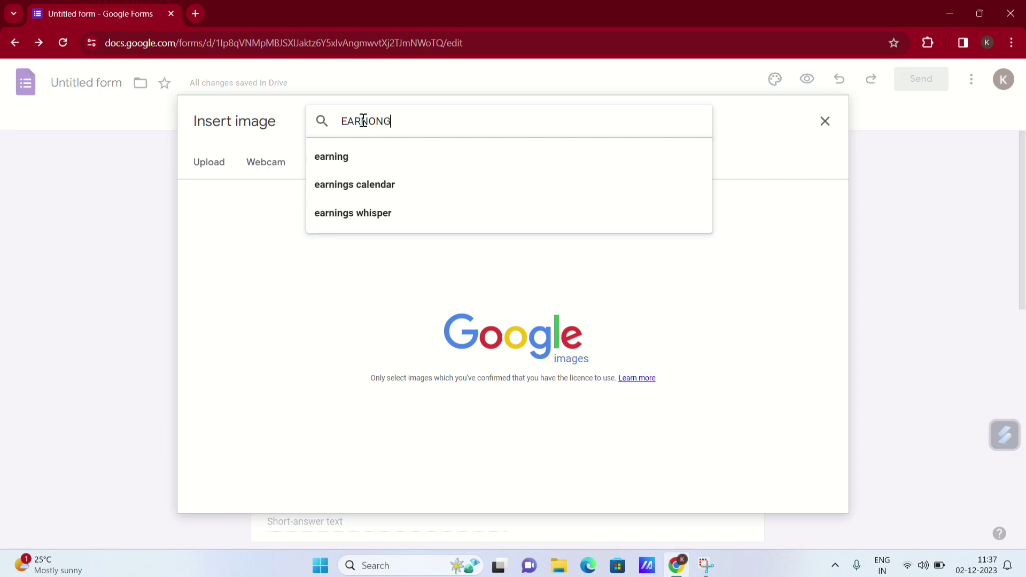
left_click(332, 156)
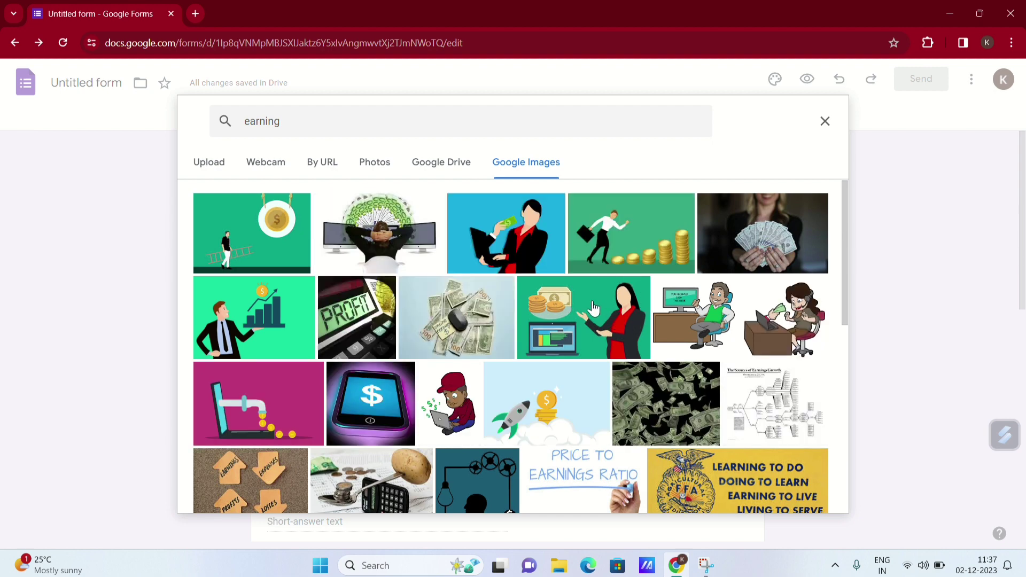
left_click(382, 240)
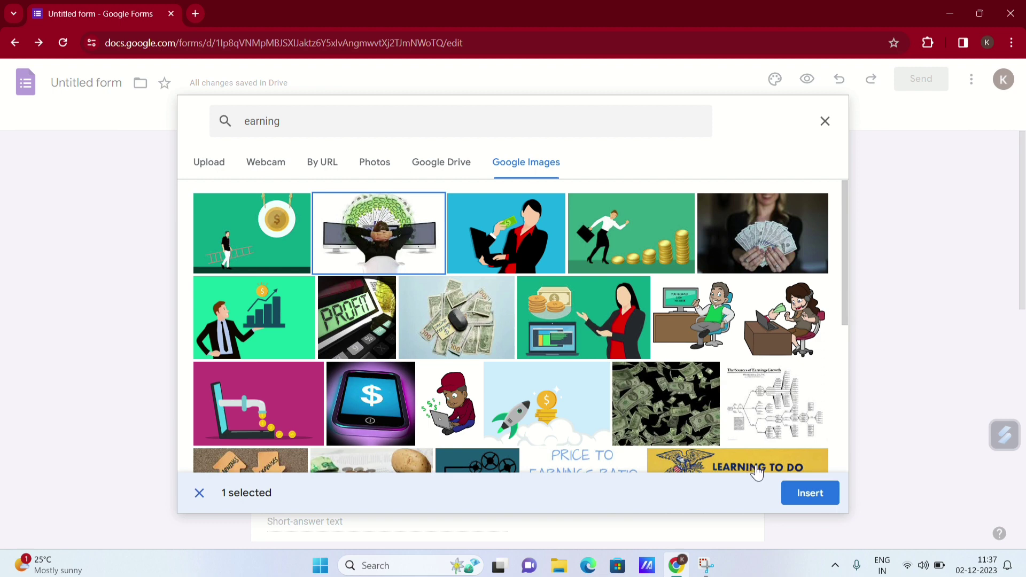
left_click(802, 499)
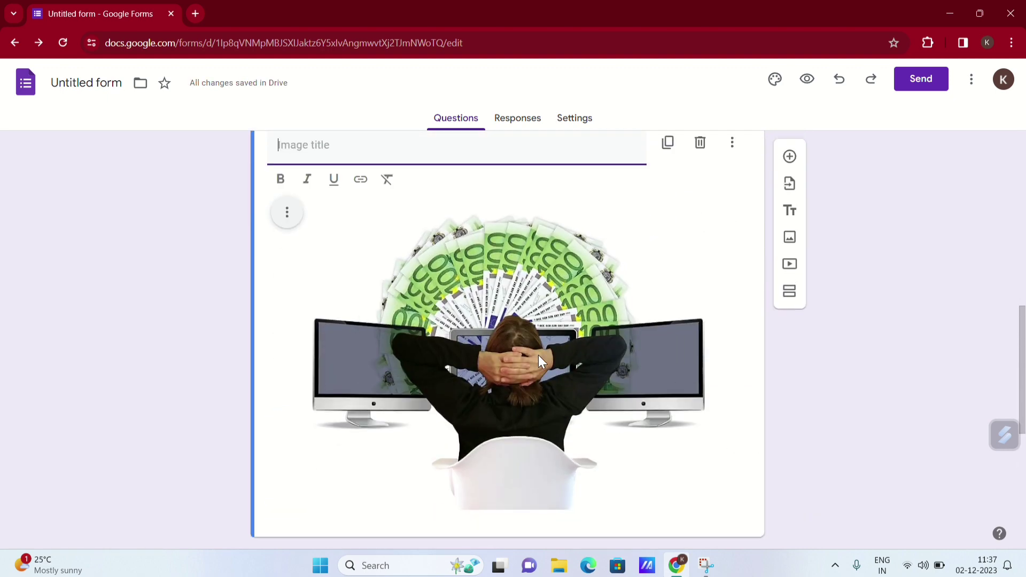
Step: Delete the inserted image from below the AGE question and place the cursor in the form's title
scroll(511, 222, "up", 2)
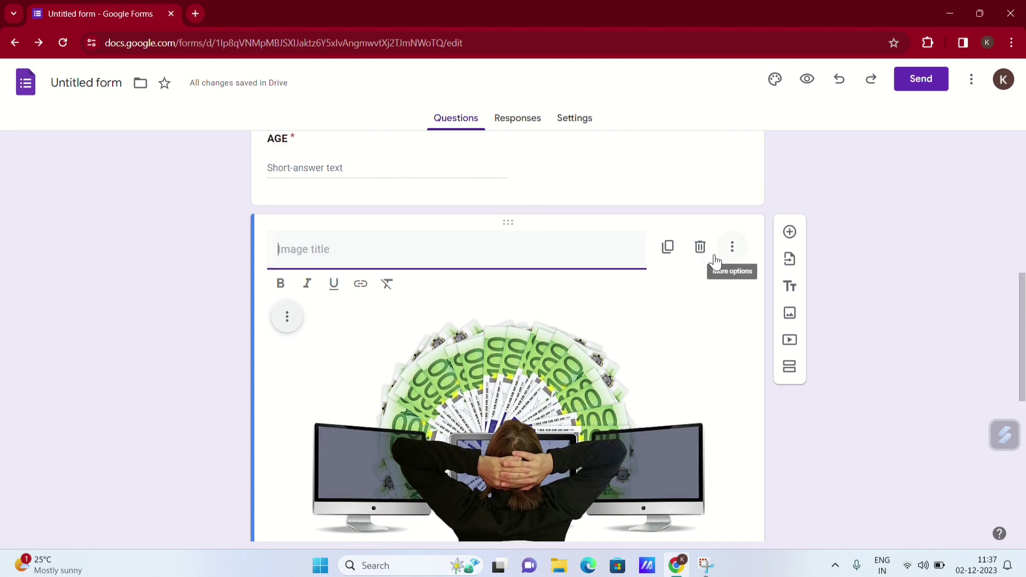
left_click(710, 258)
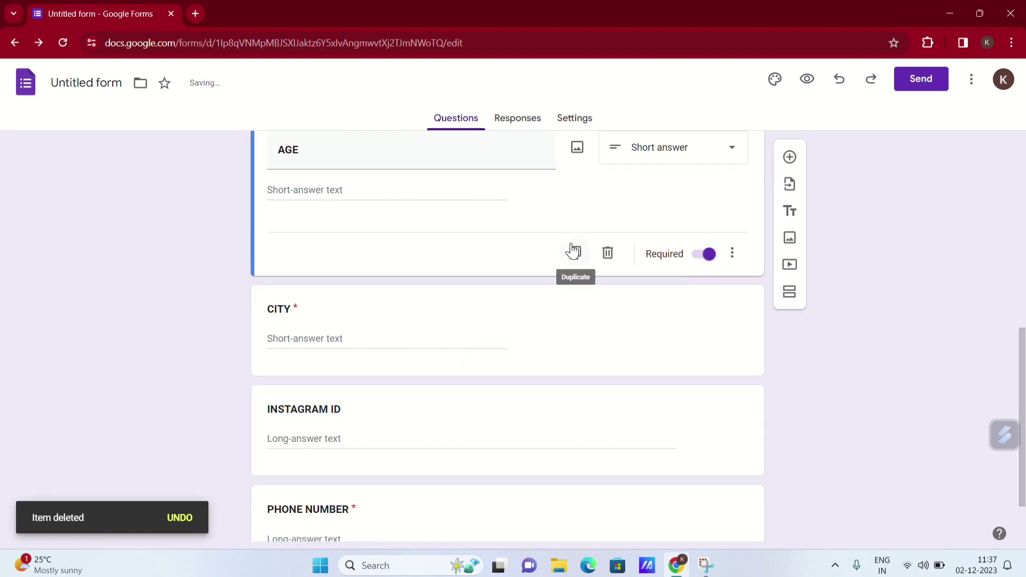
scroll(572, 248, "up", 10)
left_click(452, 181)
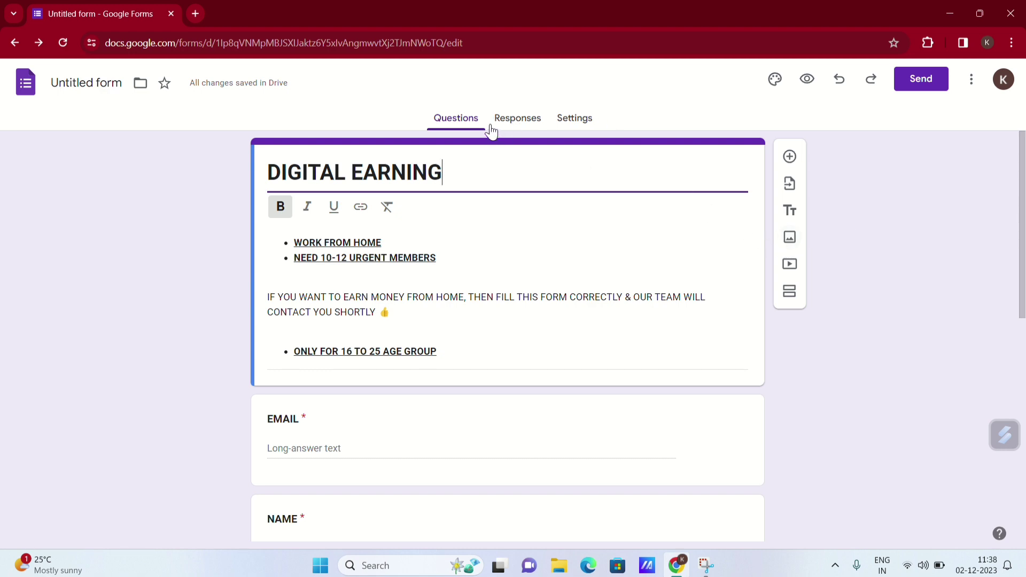
Step: Shorten the form's share link under the sending options and copy it
scroll(451, 228, "down", 4)
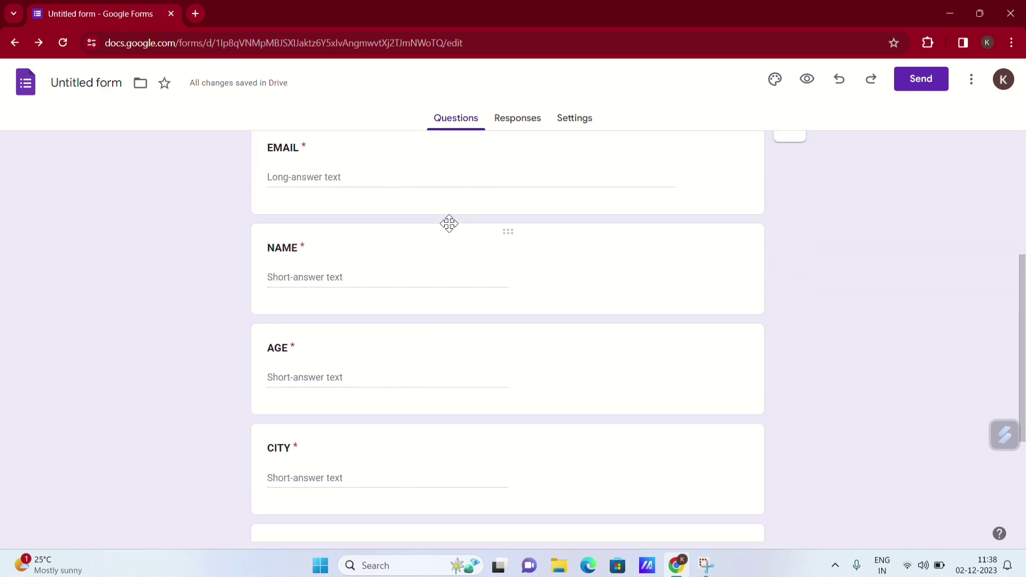
scroll(449, 223, "up", 2)
scroll(449, 224, "down", 4)
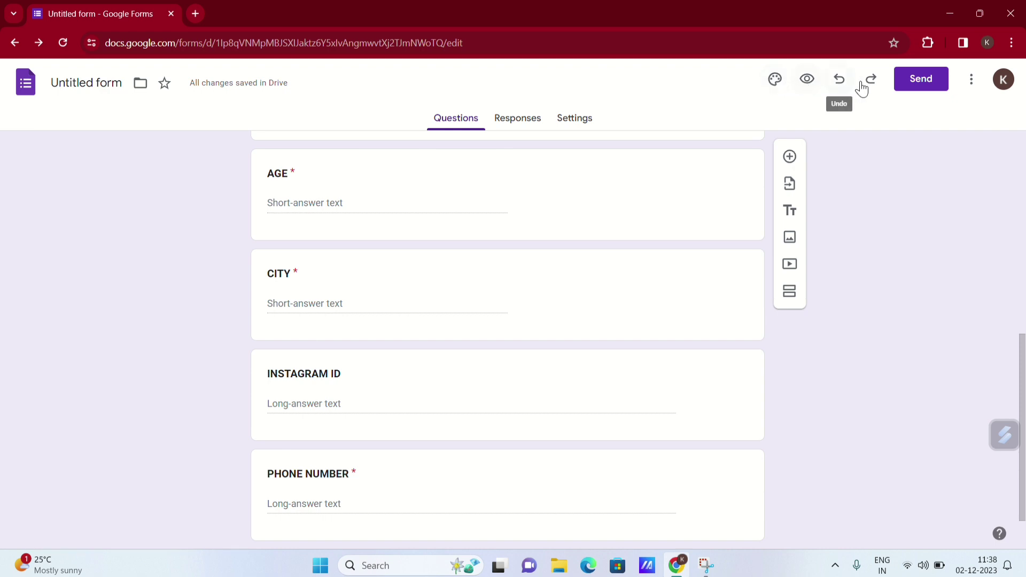
left_click(921, 82)
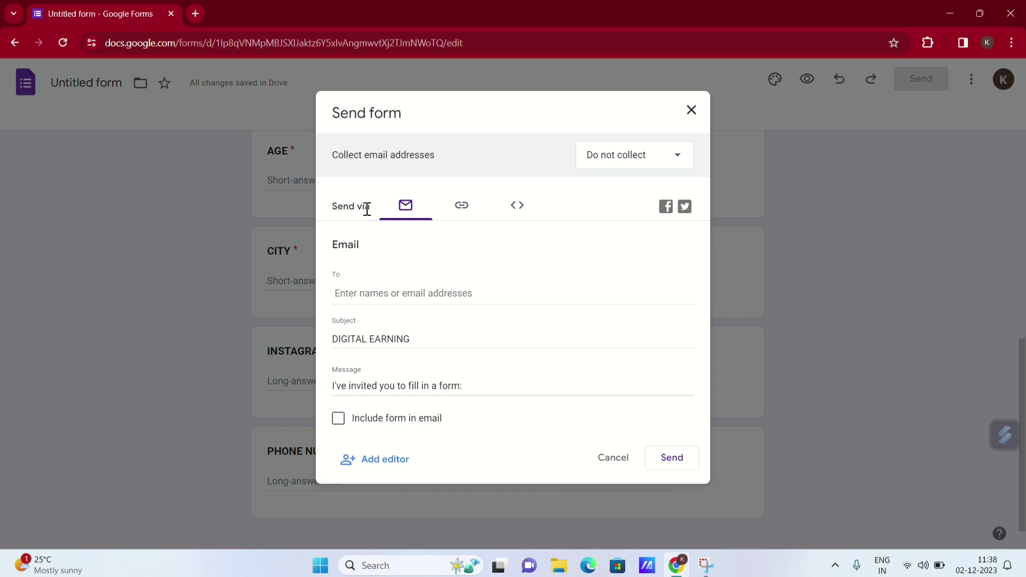
left_click(461, 207)
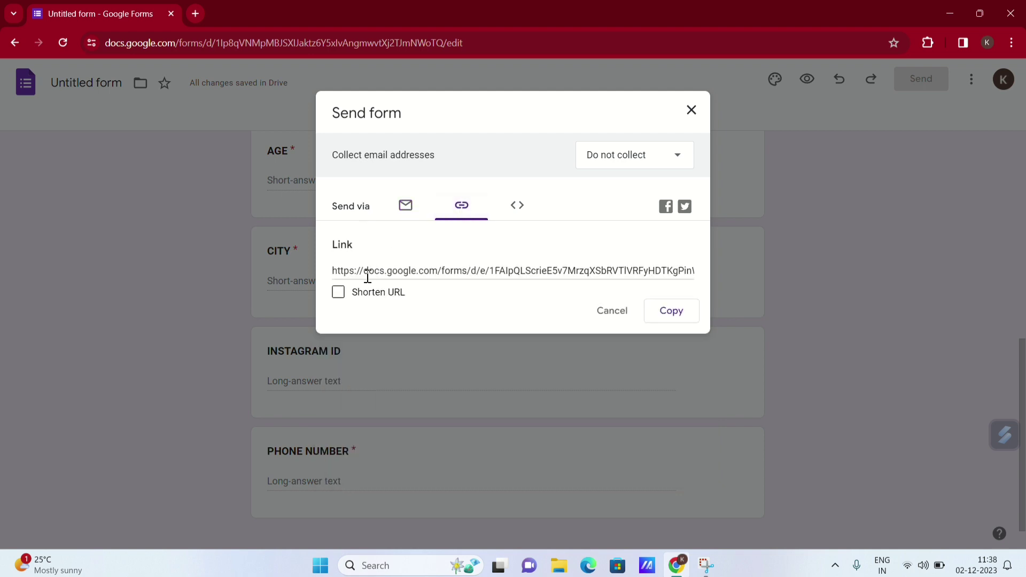
left_click(338, 293)
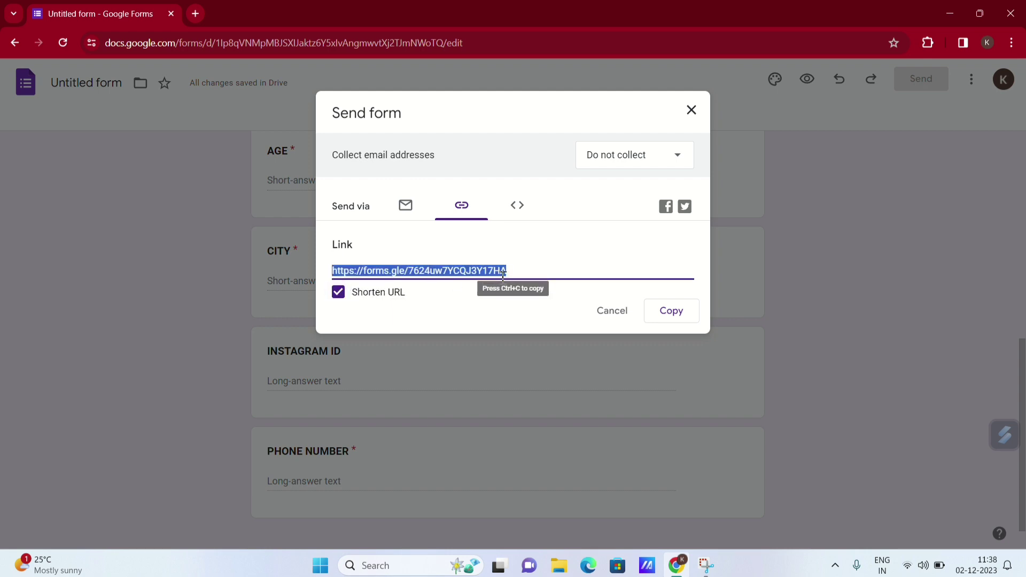
left_click(668, 319)
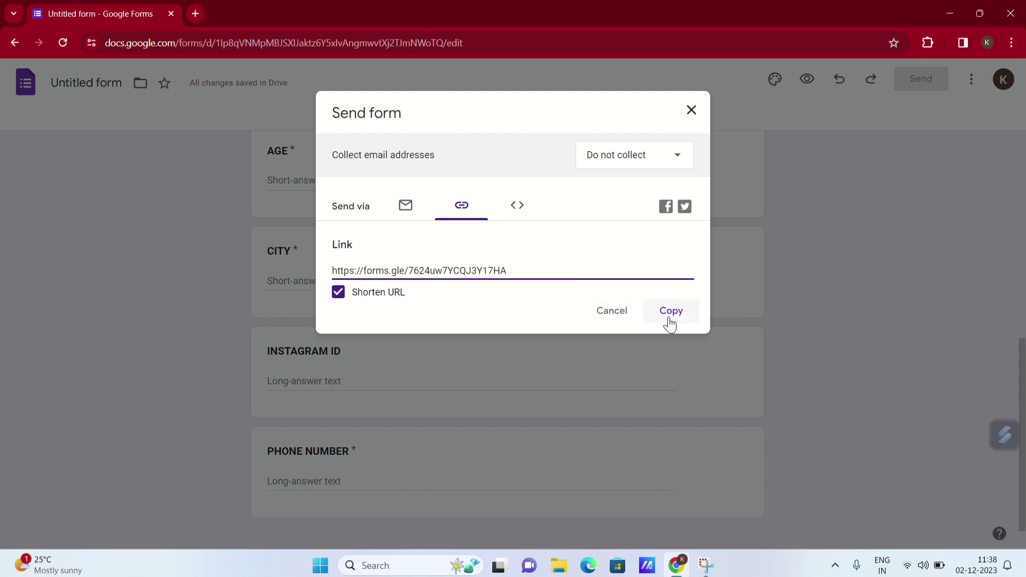
left_click(691, 111)
Step: Open the copied form link in a new browser tab and review the respondent view through to the Submit button
left_click(195, 15)
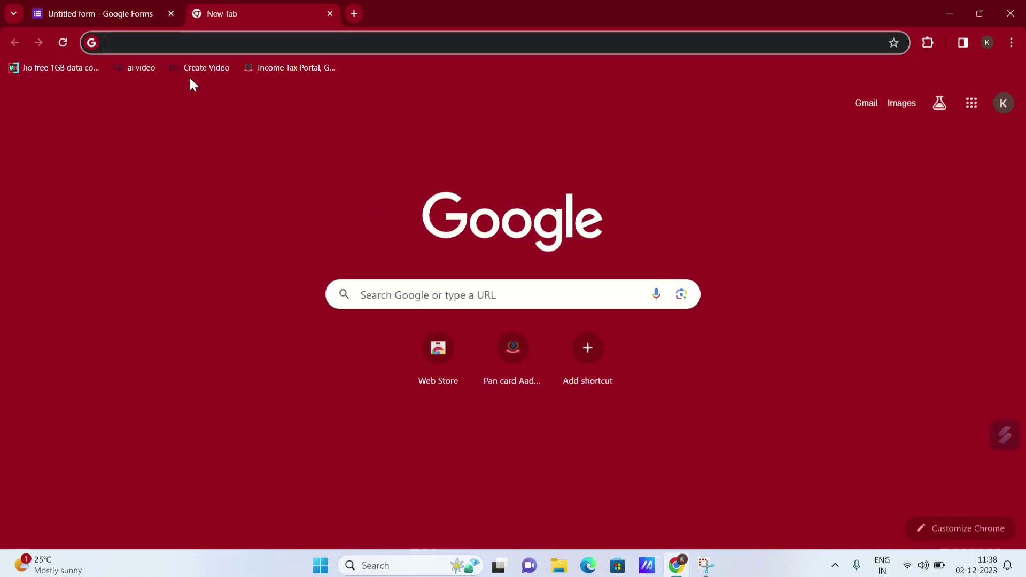
key("ctrl+v")
key("Return")
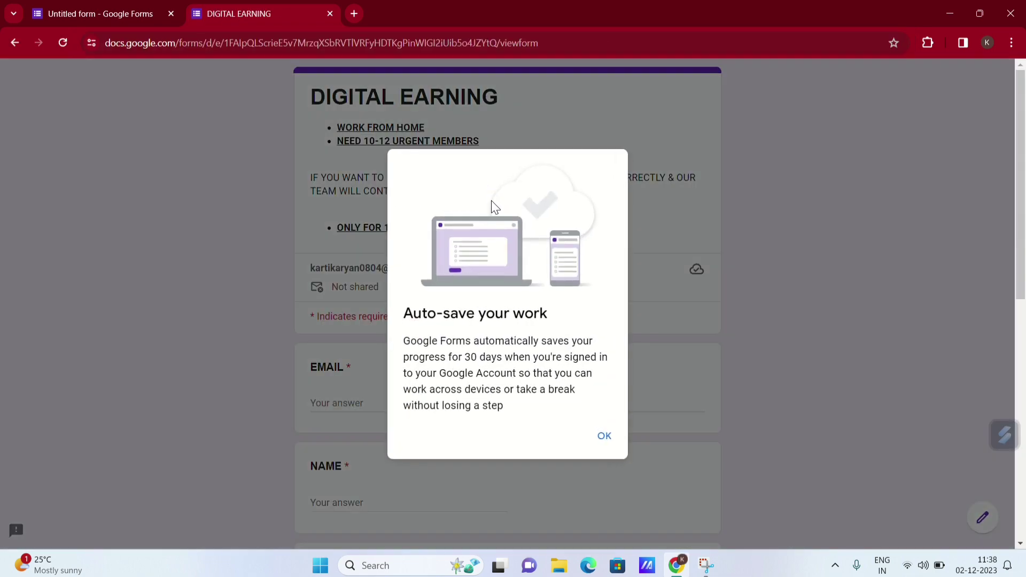
left_click(607, 437)
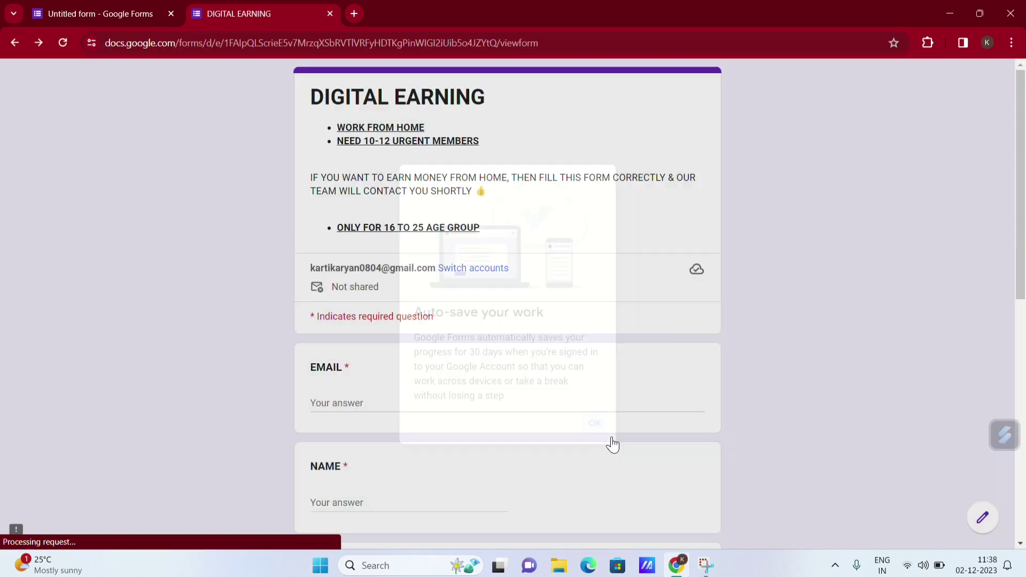
scroll(541, 390, "down", 5)
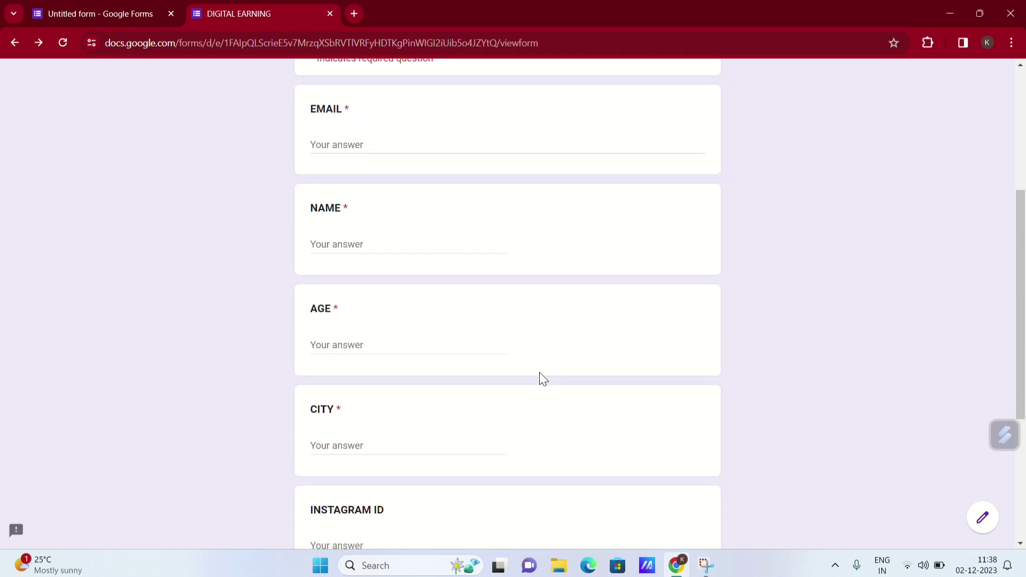
scroll(504, 247, "down", 5)
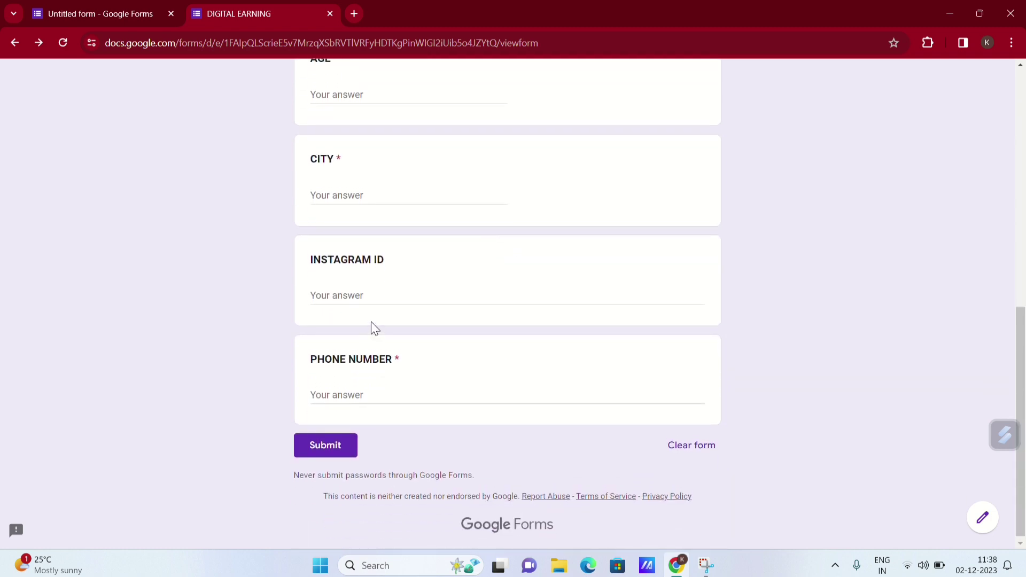
scroll(371, 325, "up", 2)
scroll(319, 478, "down", 2)
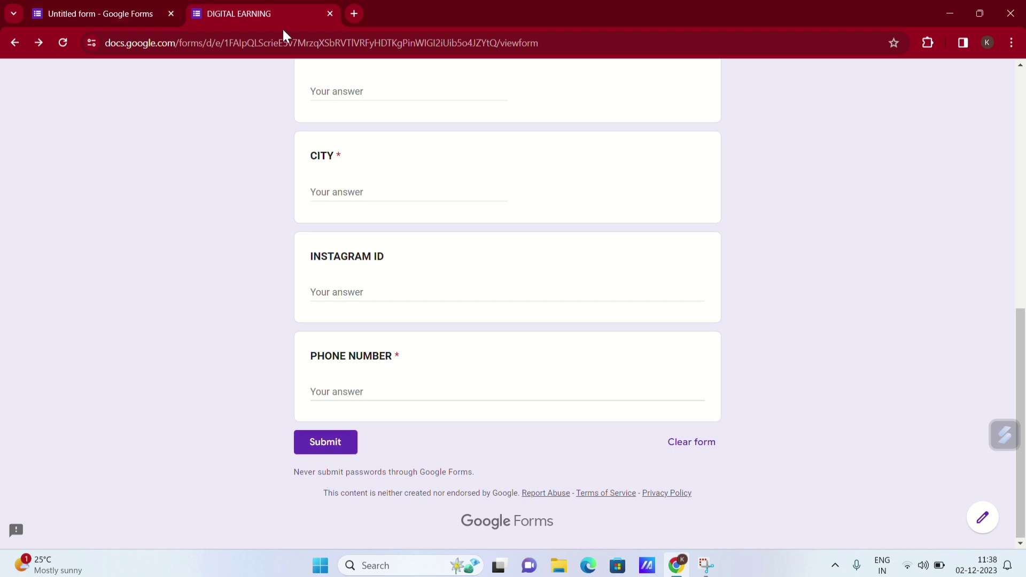
Step: Return to the form editor, stop accepting responses and turn acceptance back on
left_click(104, 13)
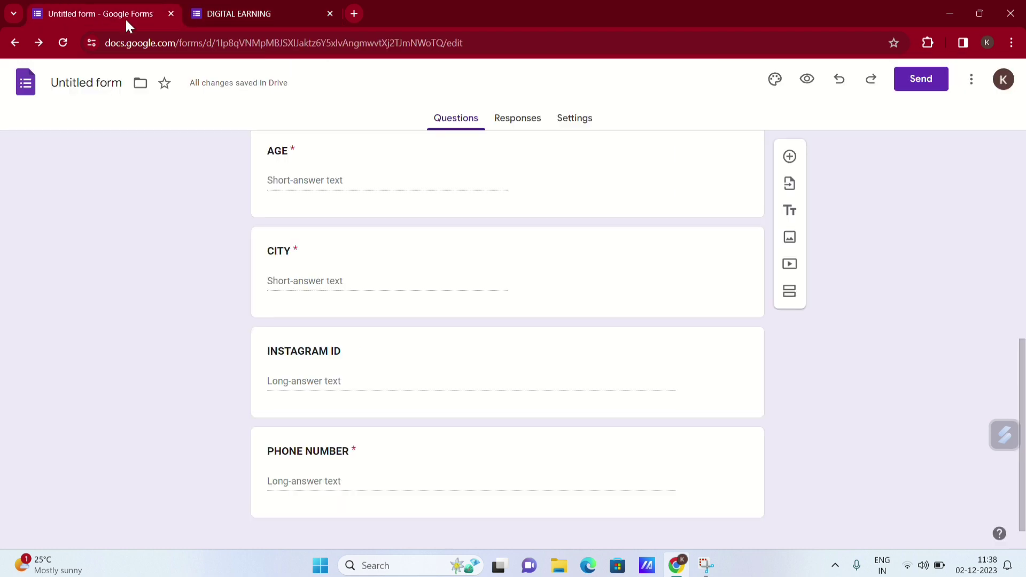
left_click(507, 120)
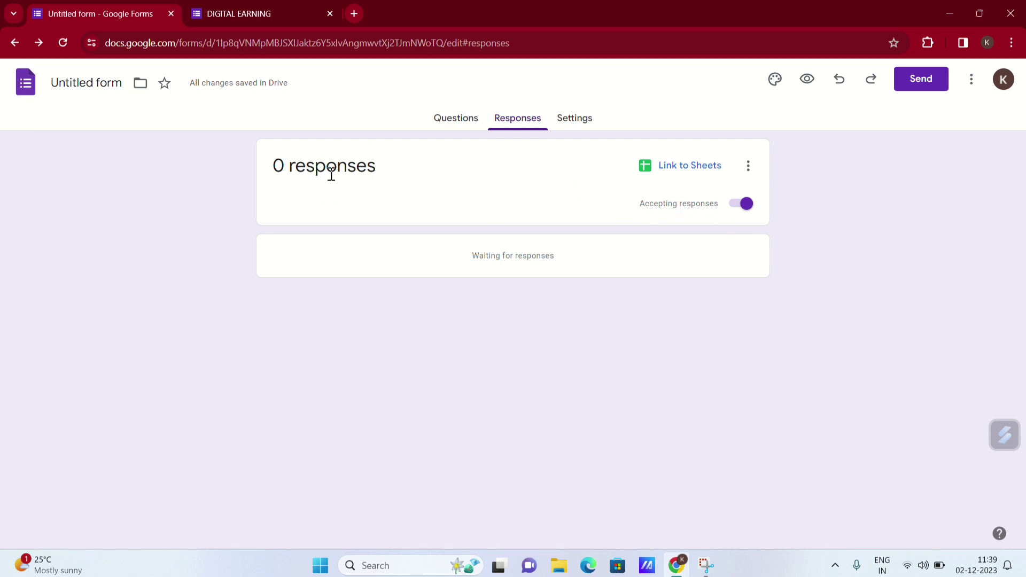
left_click(736, 205)
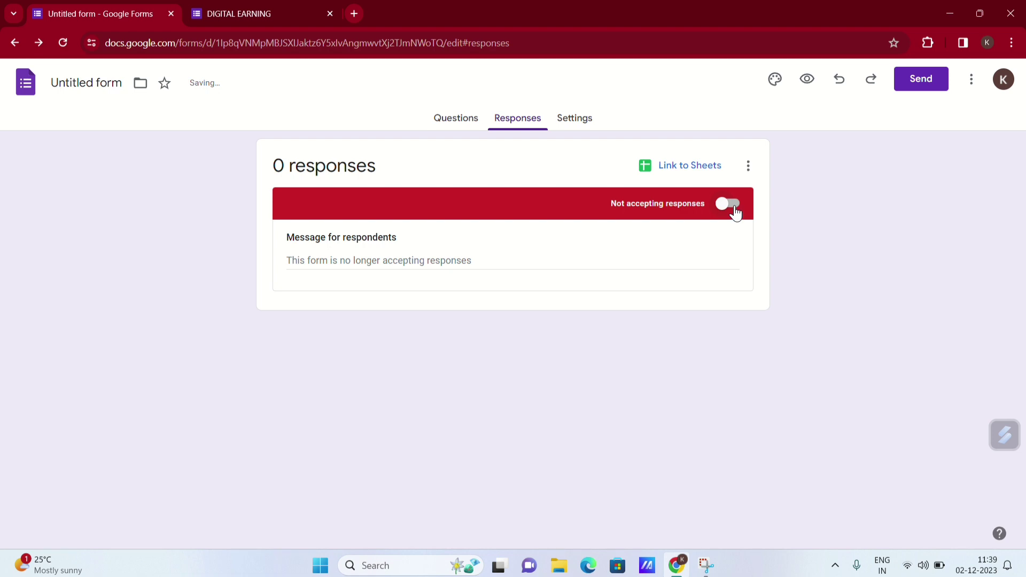
left_click(736, 208)
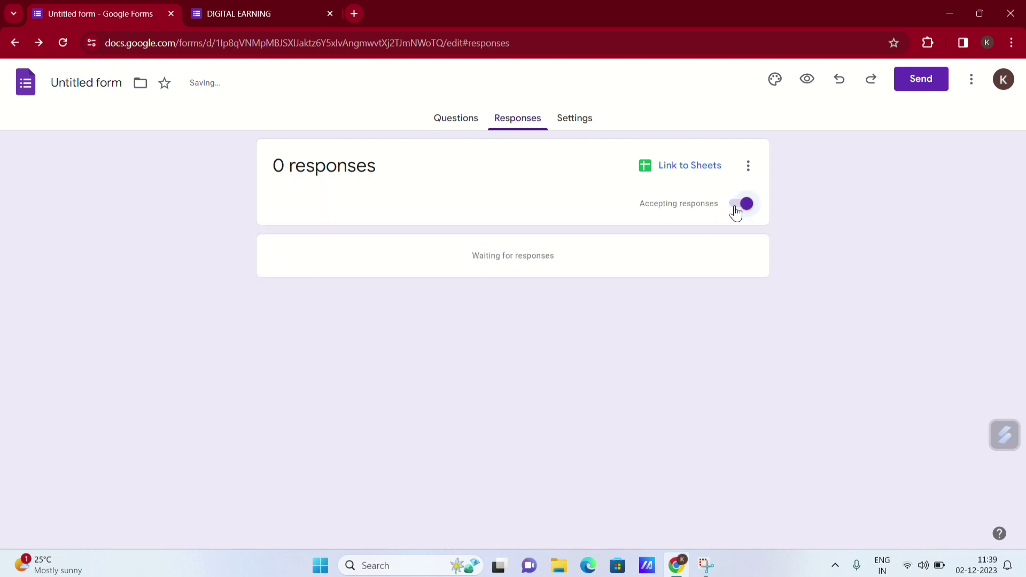
Step: Enable email notifications for new responses to the form
left_click(748, 165)
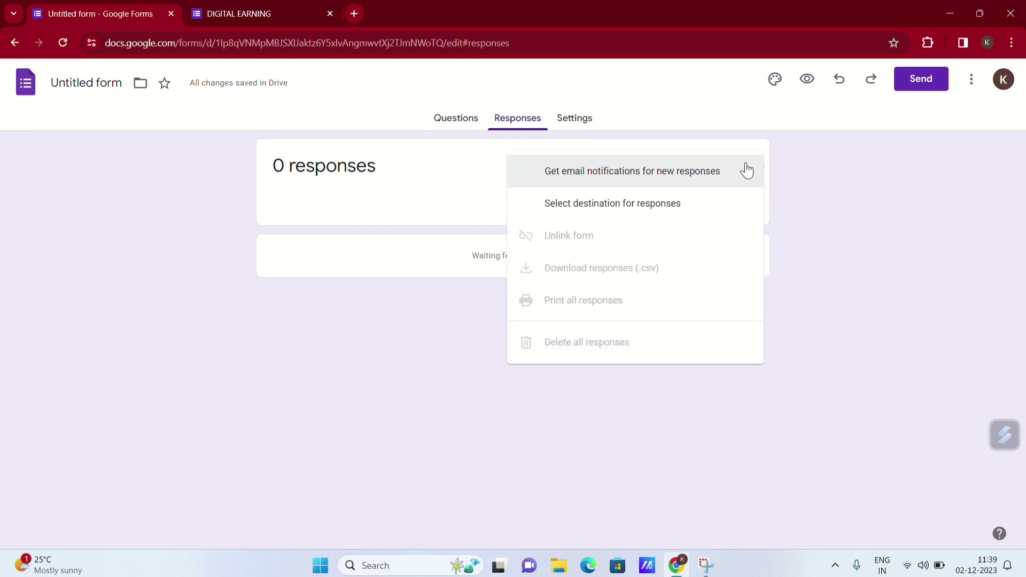
left_click(641, 188)
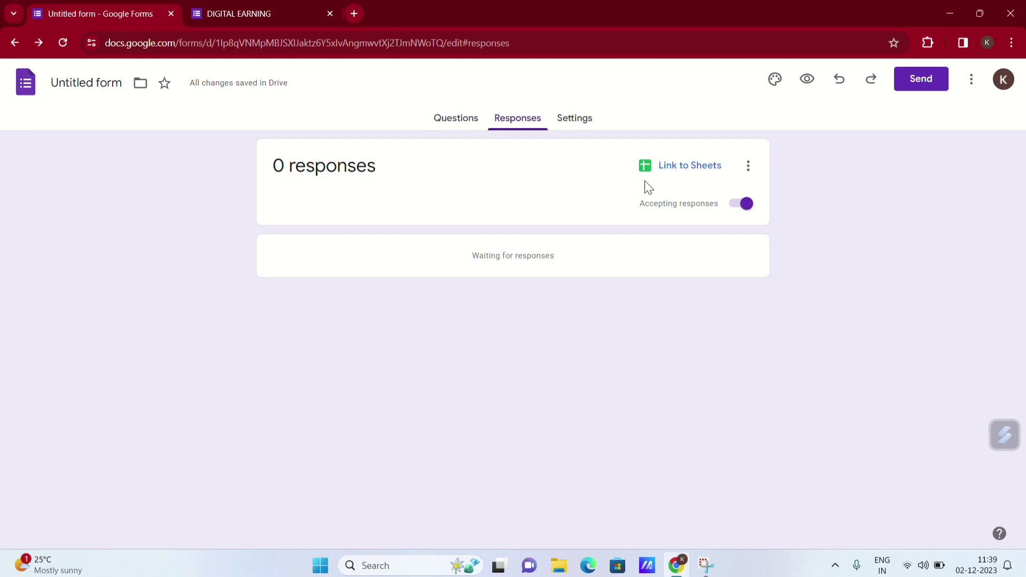
left_click(749, 168)
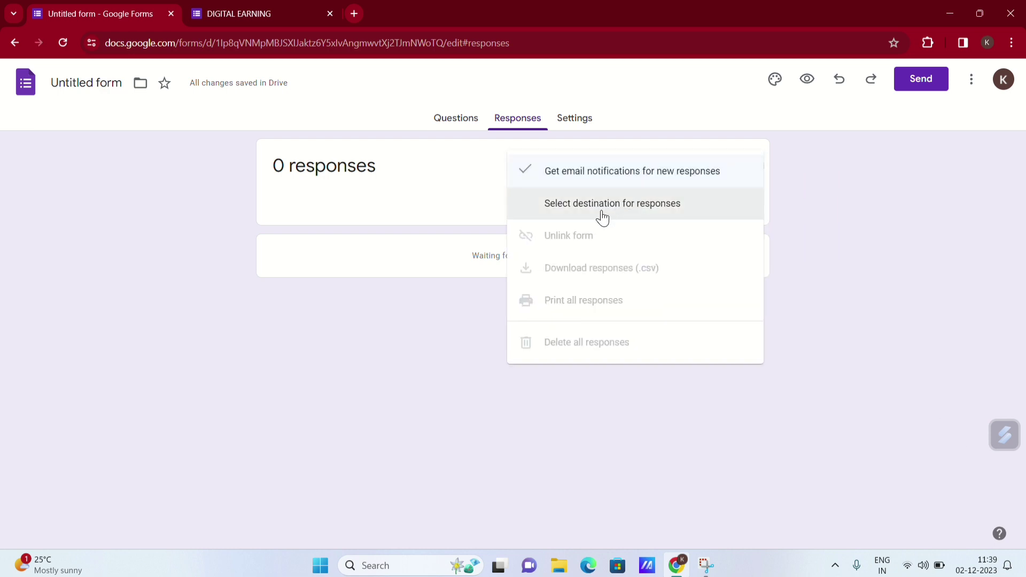
left_click(567, 123)
Step: In the form's response settings, set Collect email addresses to Verified
left_click(568, 123)
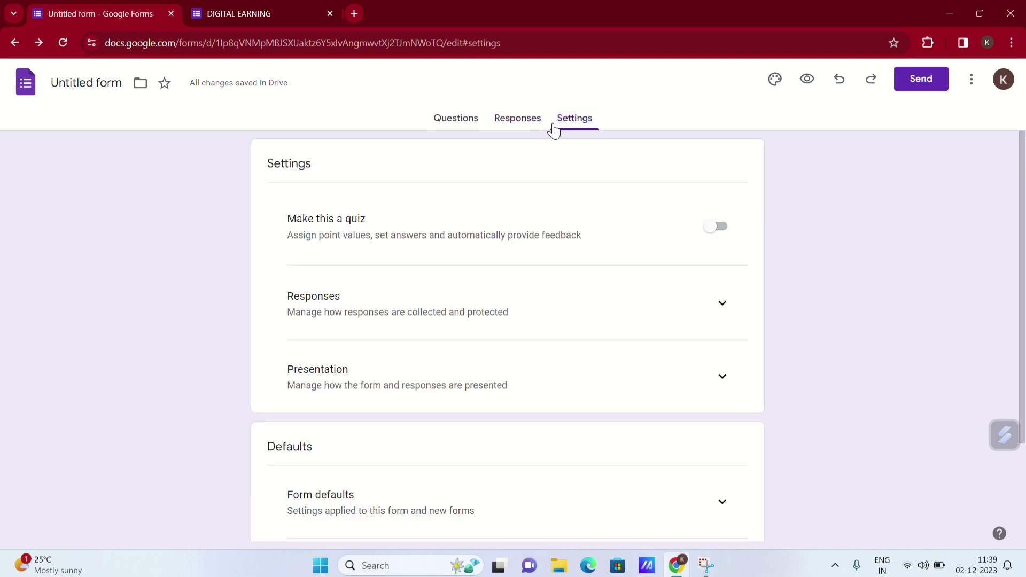
scroll(443, 288, "down", 2)
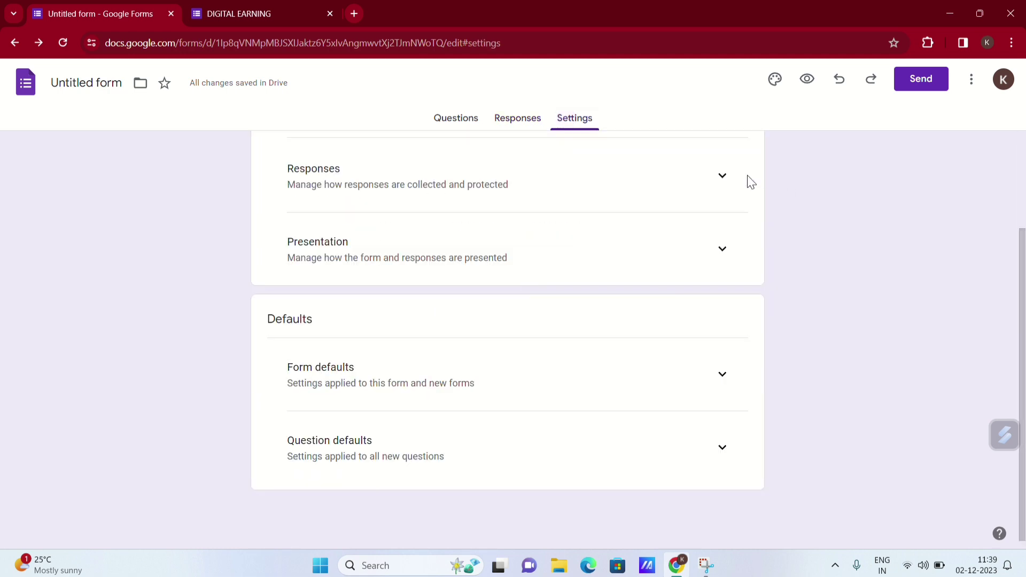
left_click(724, 179)
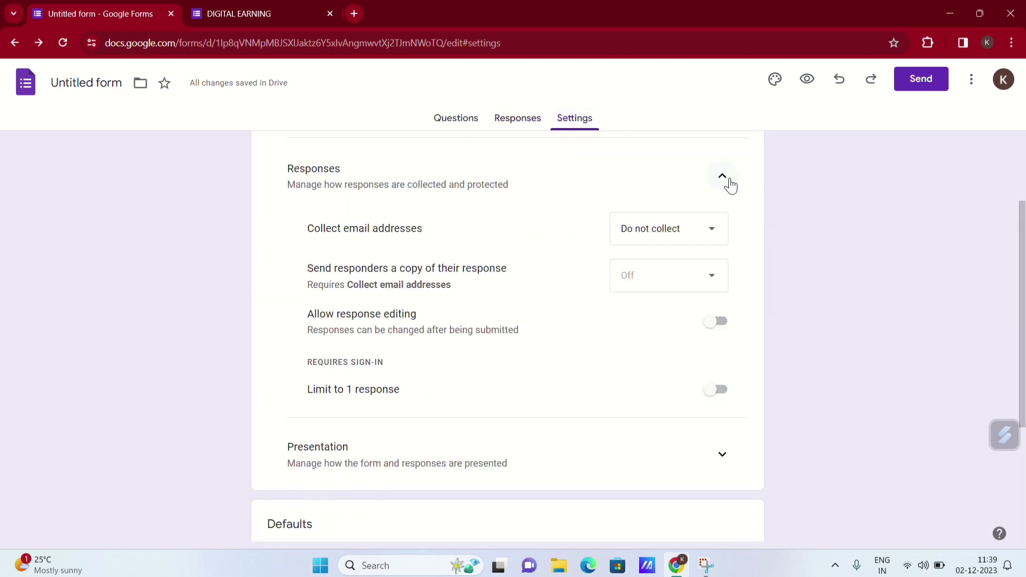
left_click(692, 231)
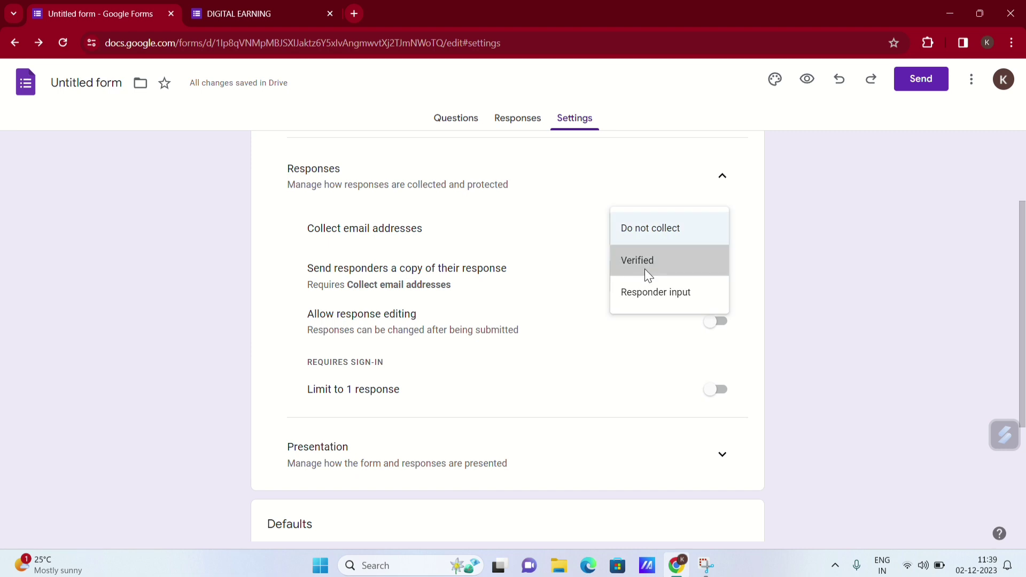
left_click(645, 268)
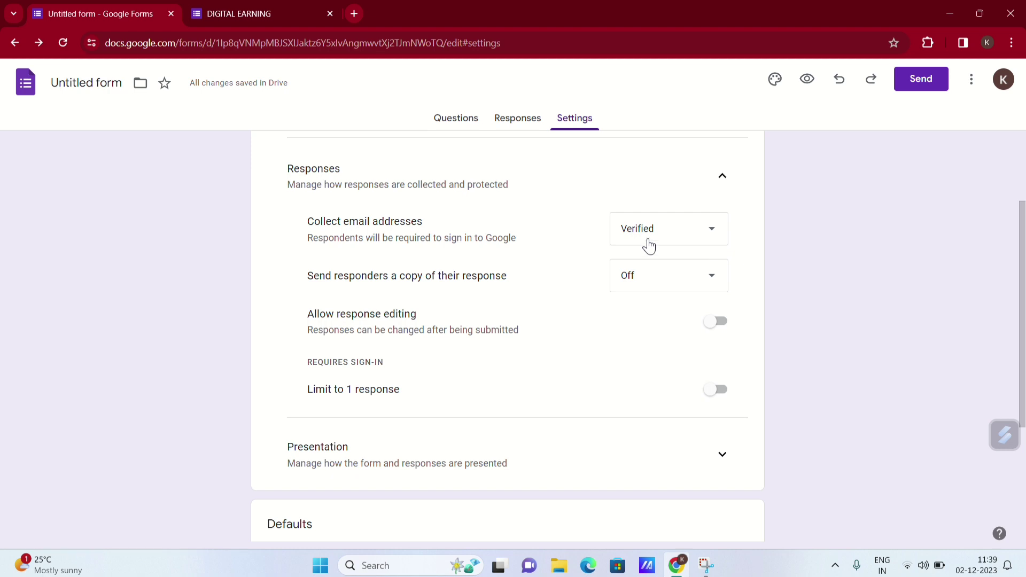
Step: Turn on Limit to 1 response so that respondents have to sign in
scroll(684, 237, "down", 4)
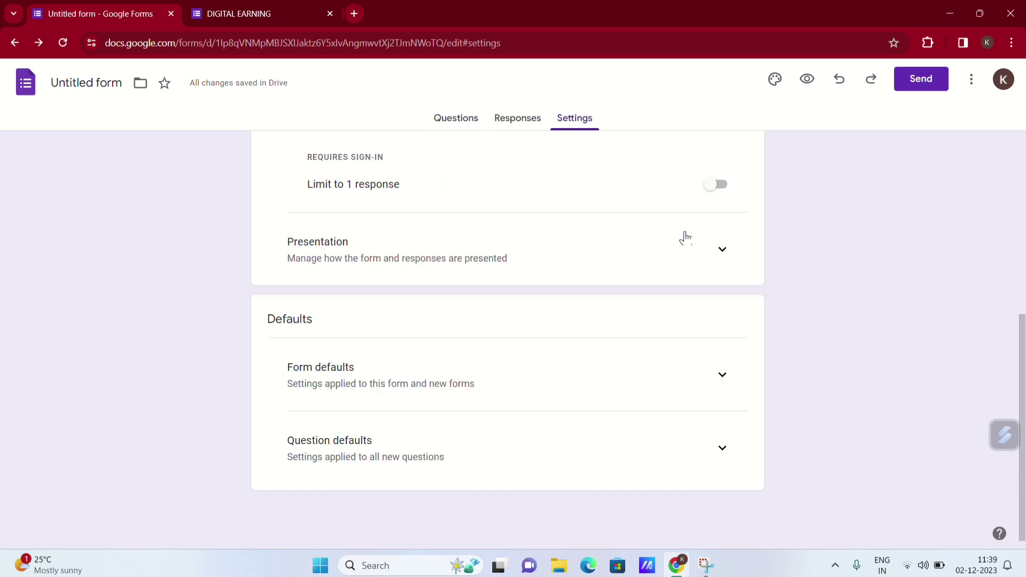
left_click(717, 185)
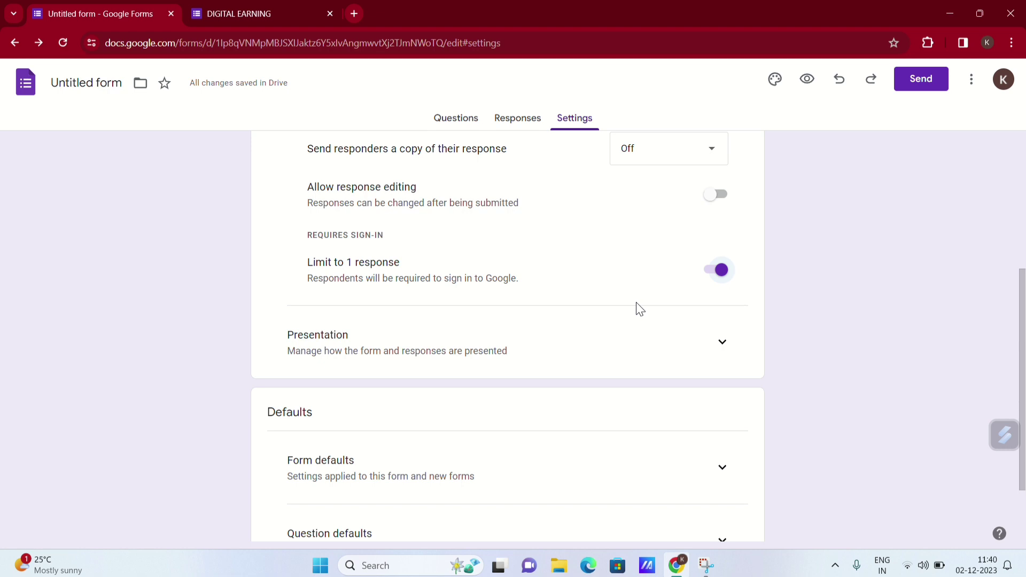
scroll(524, 325, "down", 2)
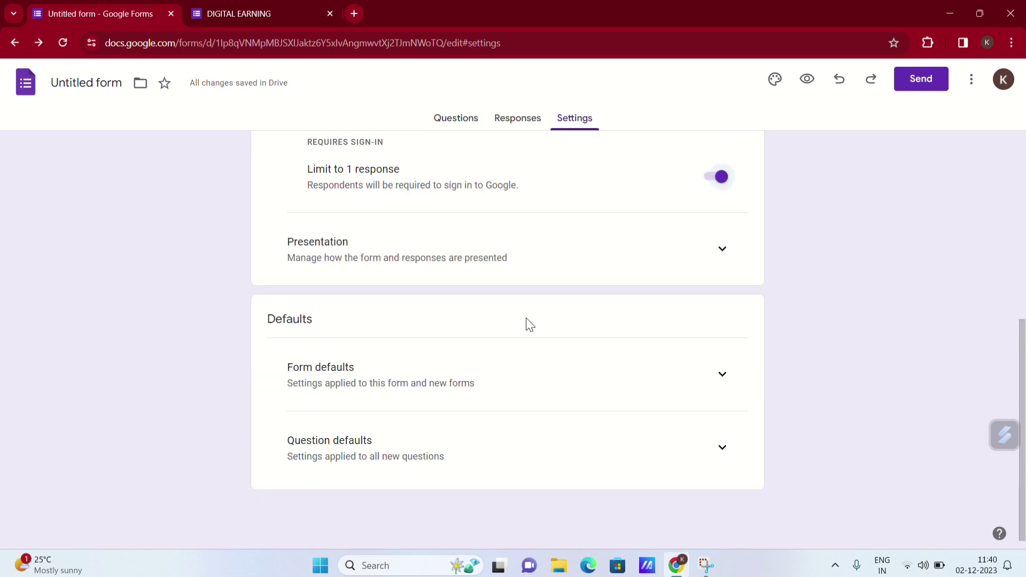
scroll(513, 299, "up", 7)
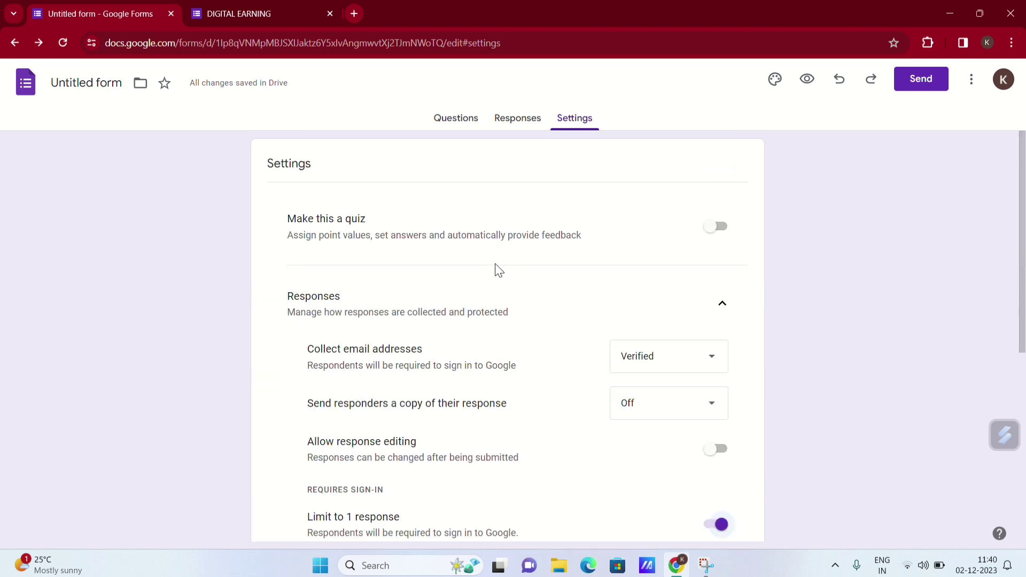
Step: Set the form's theme colour to Red #db4437 and view the questions with the new theme
left_click(776, 80)
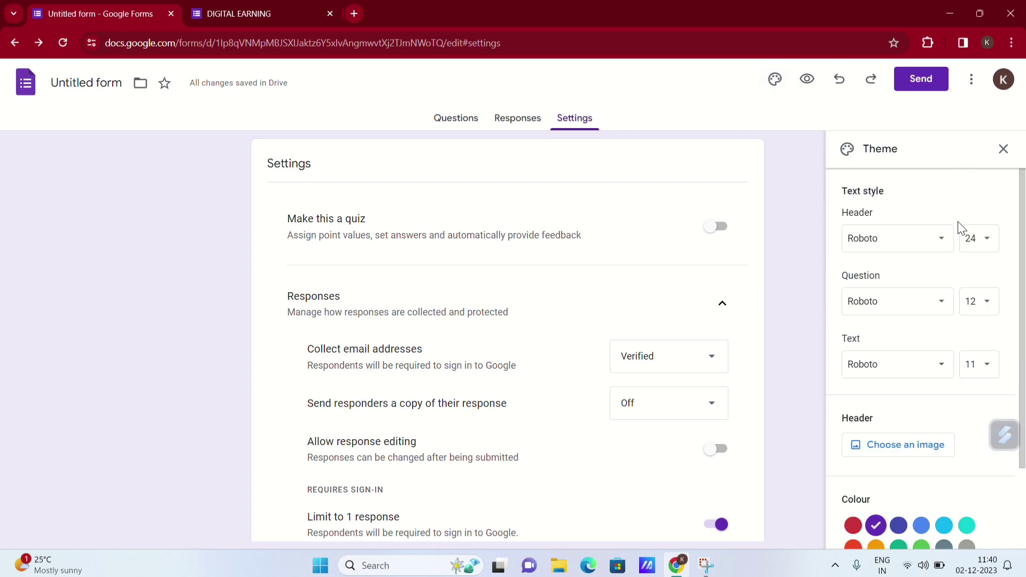
scroll(900, 272, "down", 2)
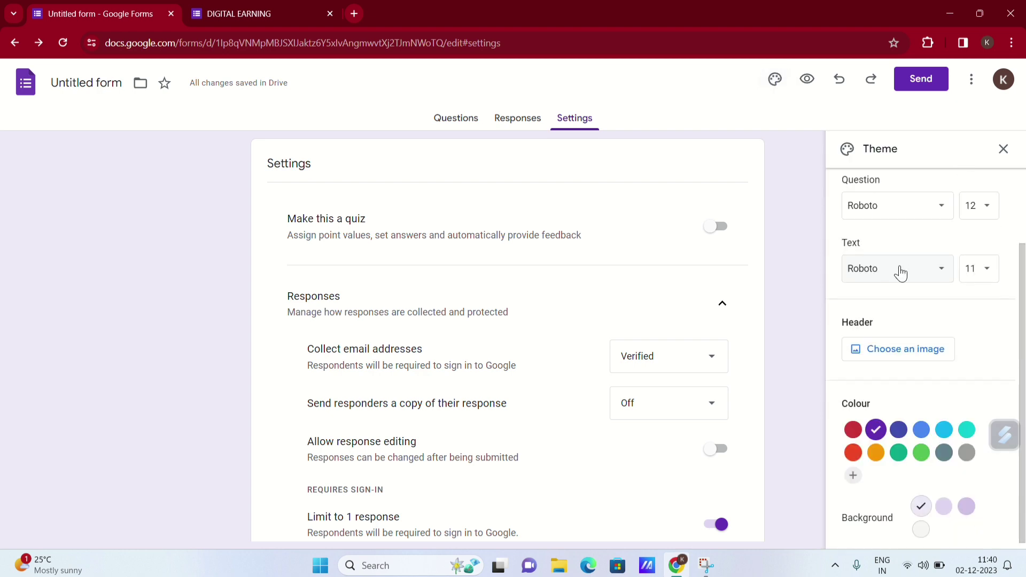
scroll(899, 272, "up", 2)
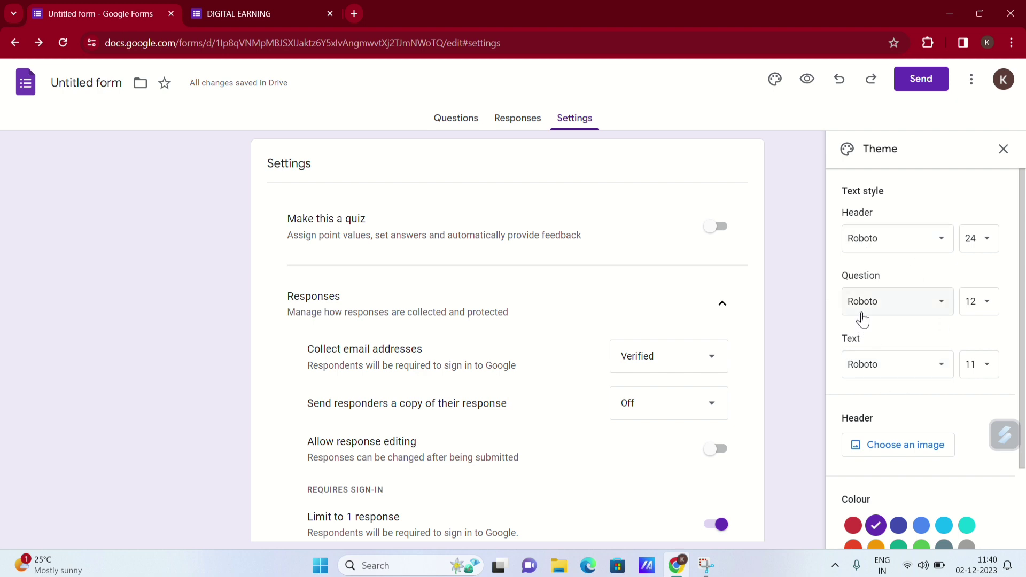
scroll(874, 370, "down", 1)
scroll(874, 370, "down", 2)
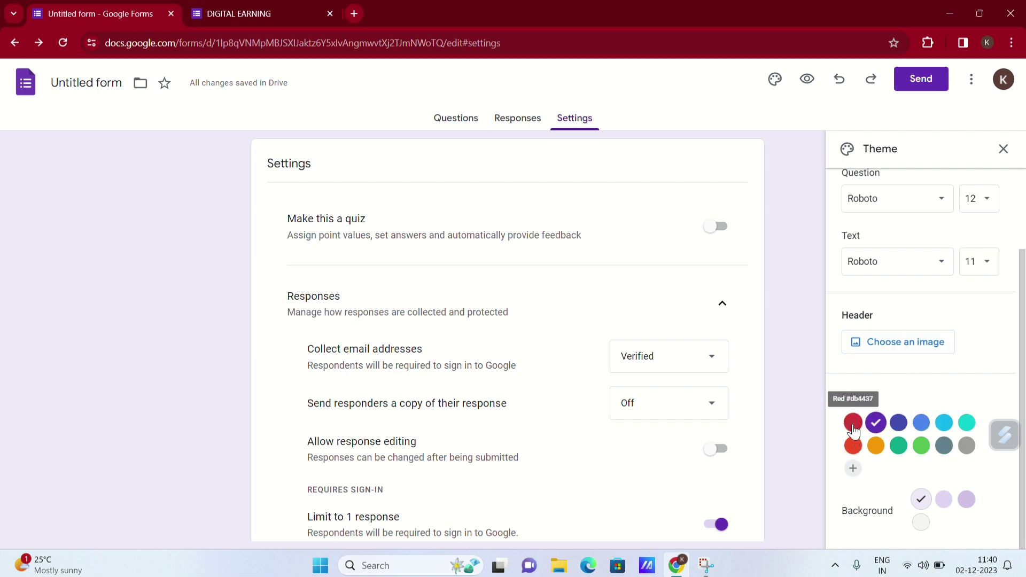
left_click(854, 428)
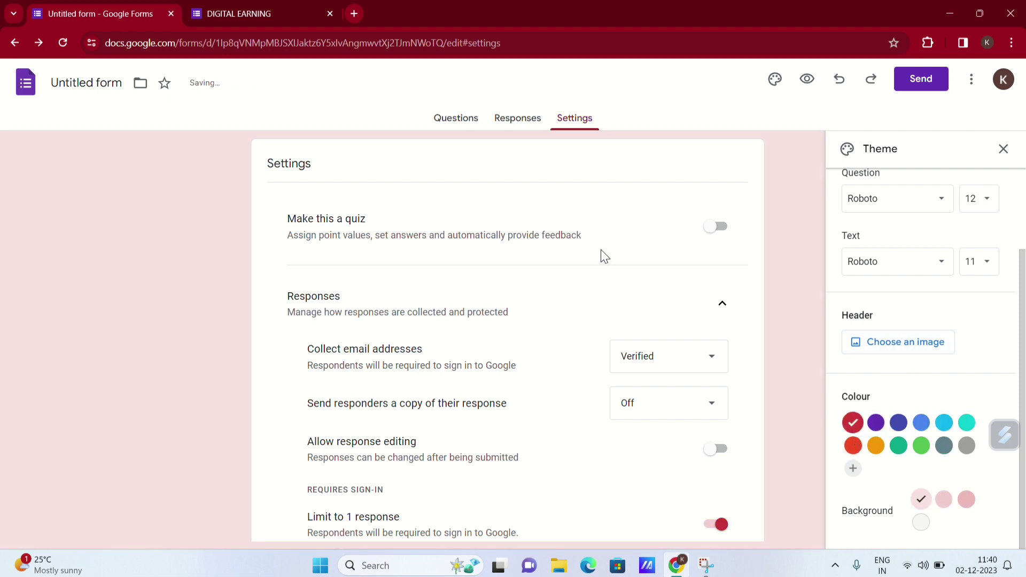
left_click(454, 120)
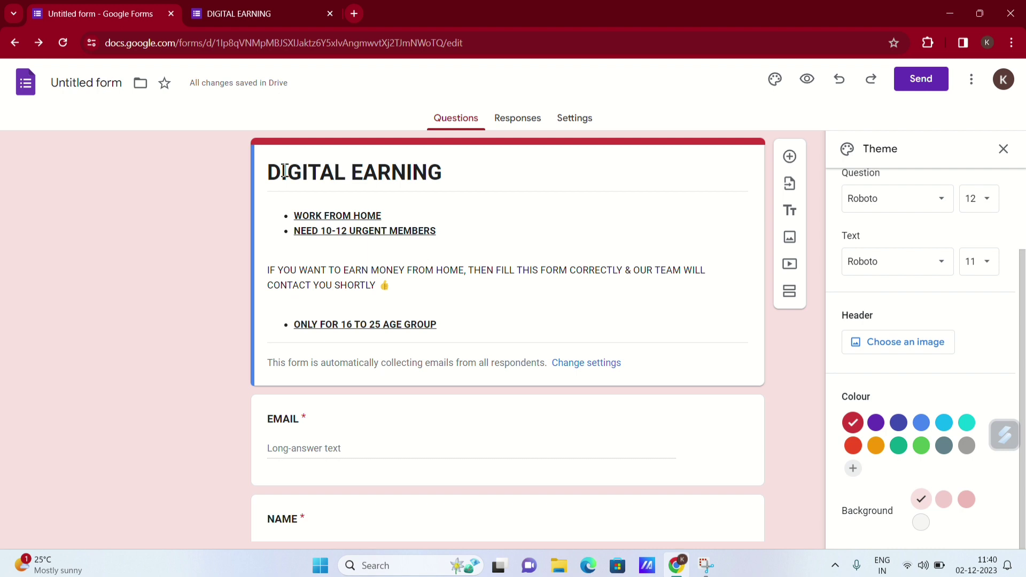
Step: Dismiss the sending options and theme settings and switch to the respondent view of the form
left_click(915, 79)
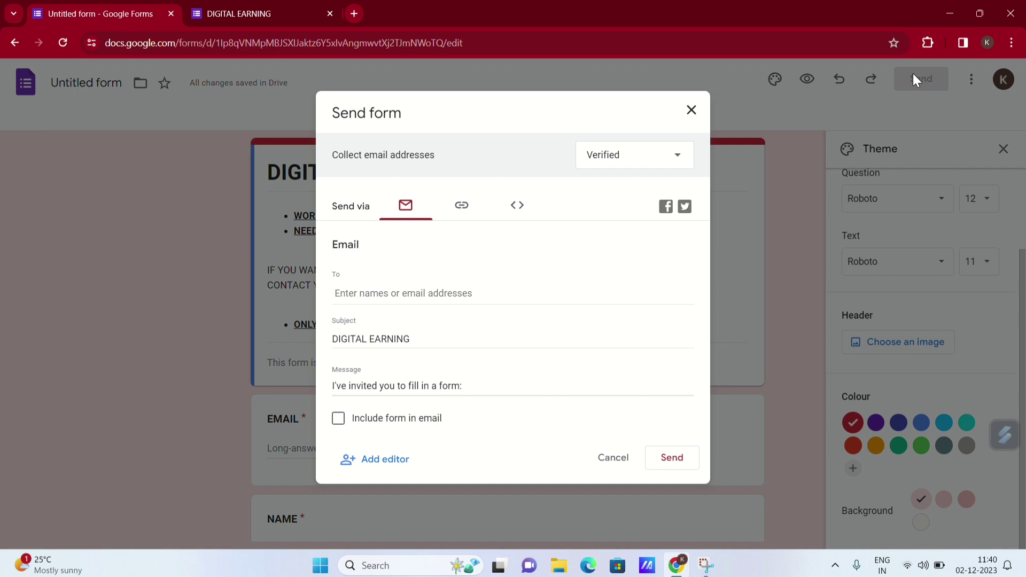
left_click(692, 110)
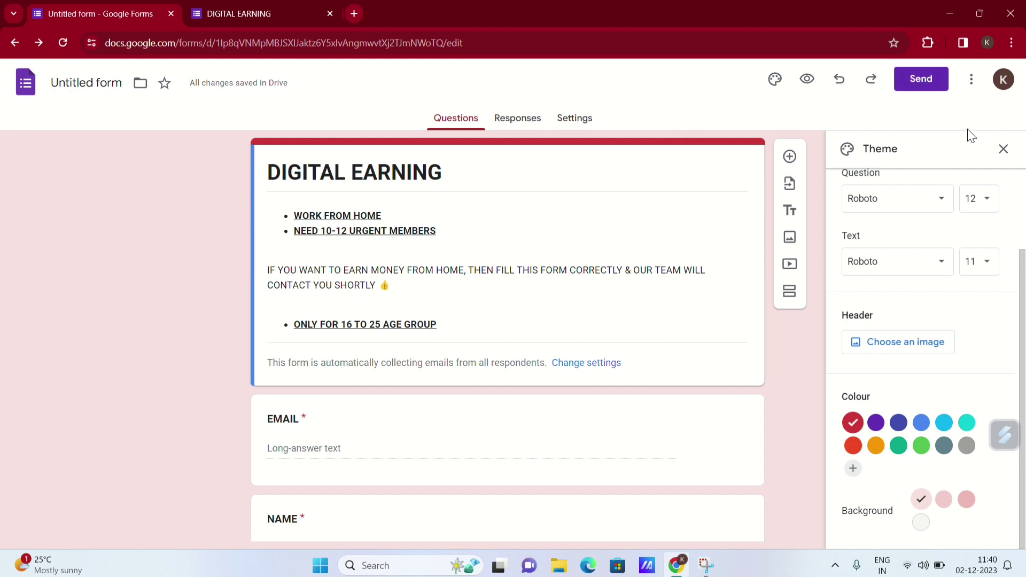
left_click(1004, 149)
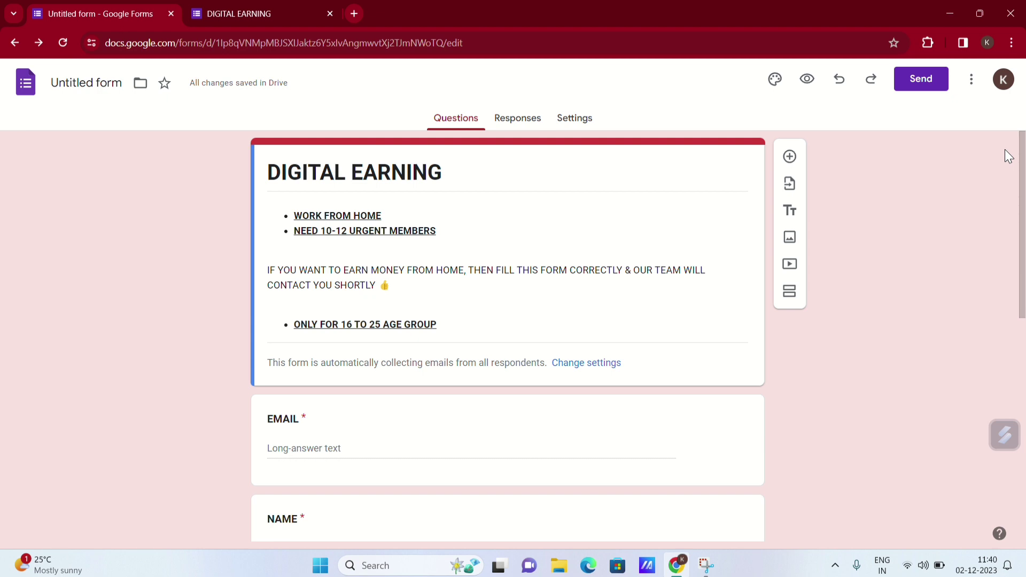
left_click(280, 19)
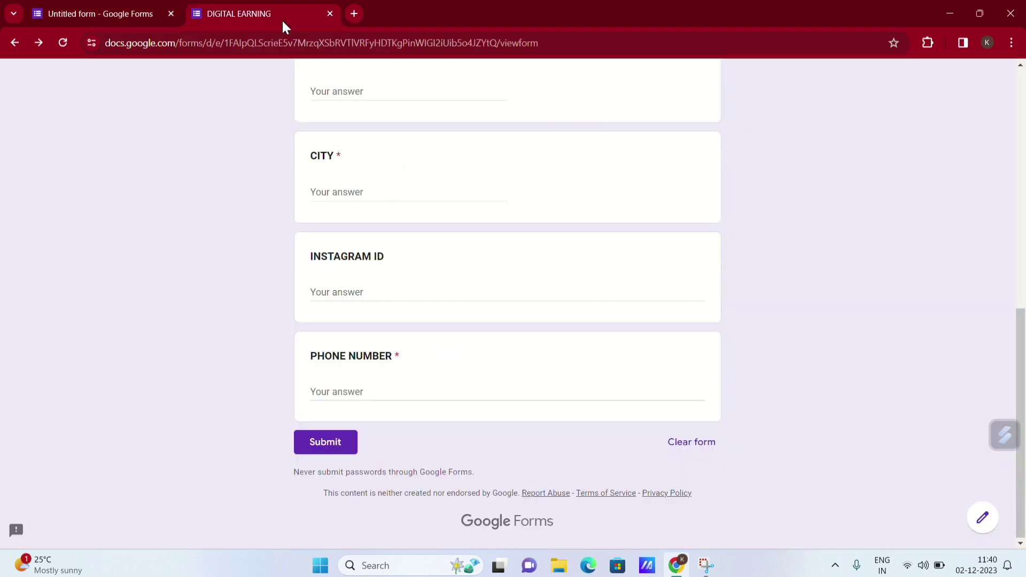